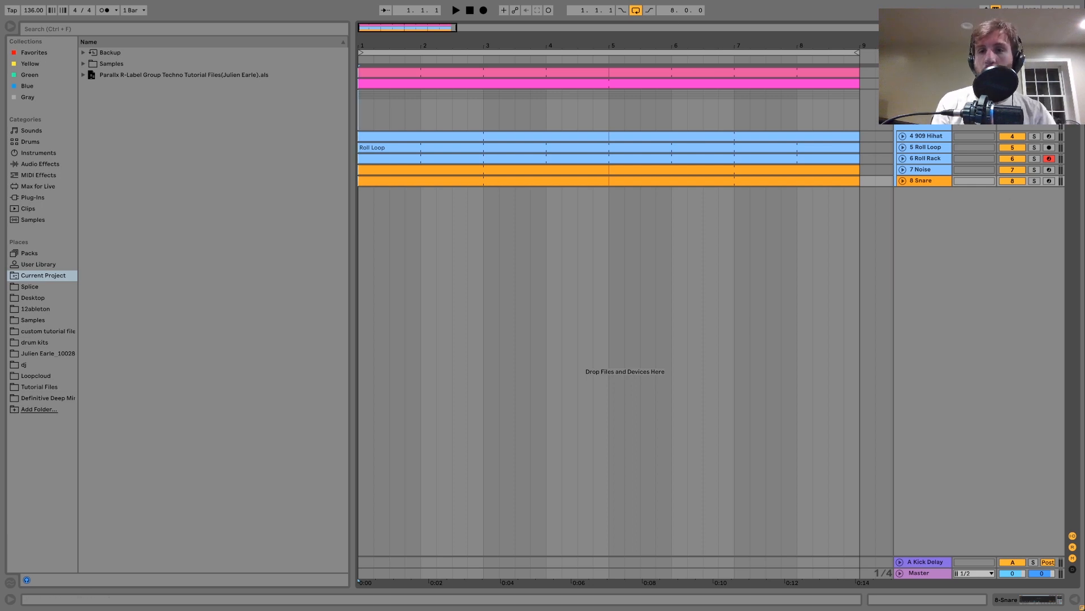
Solo the unfolded Kick track and play it back with its device chain shown.
left_click(925, 73)
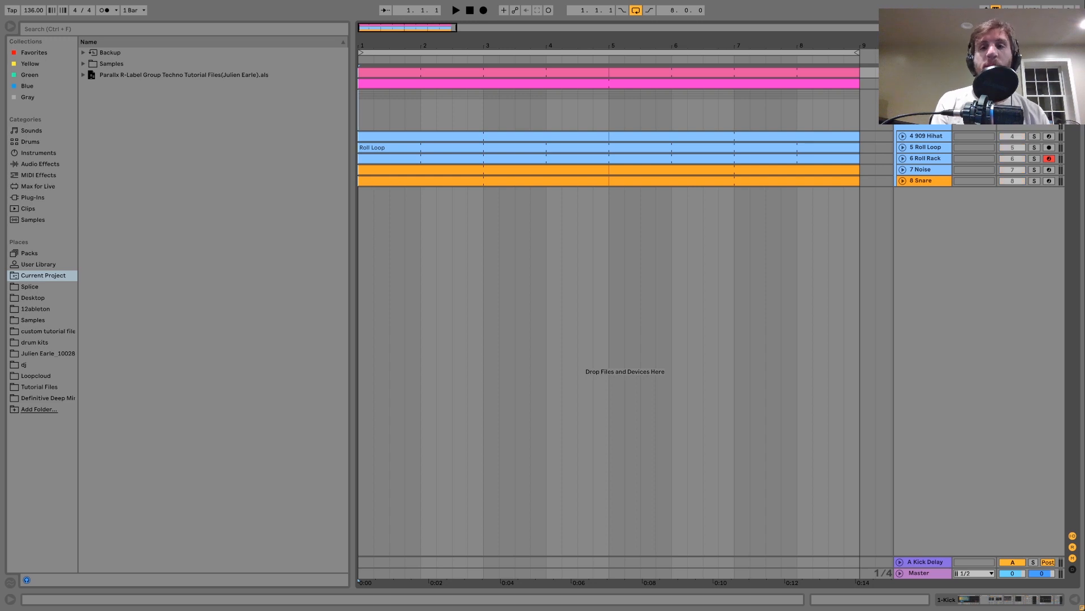
left_click(900, 73)
key("space")
double_click(924, 73)
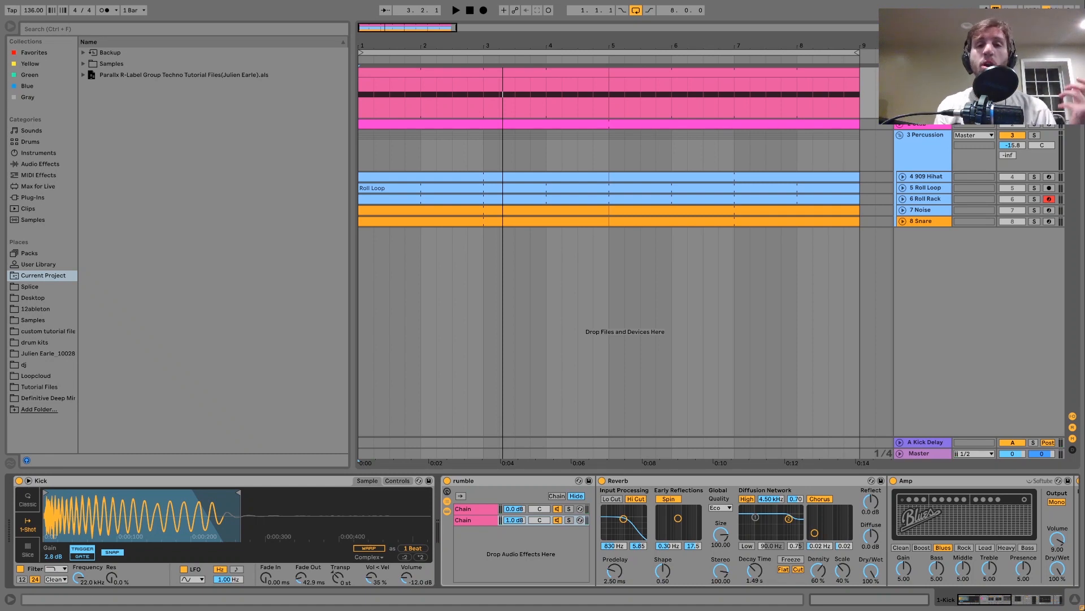
left_click(466, 10)
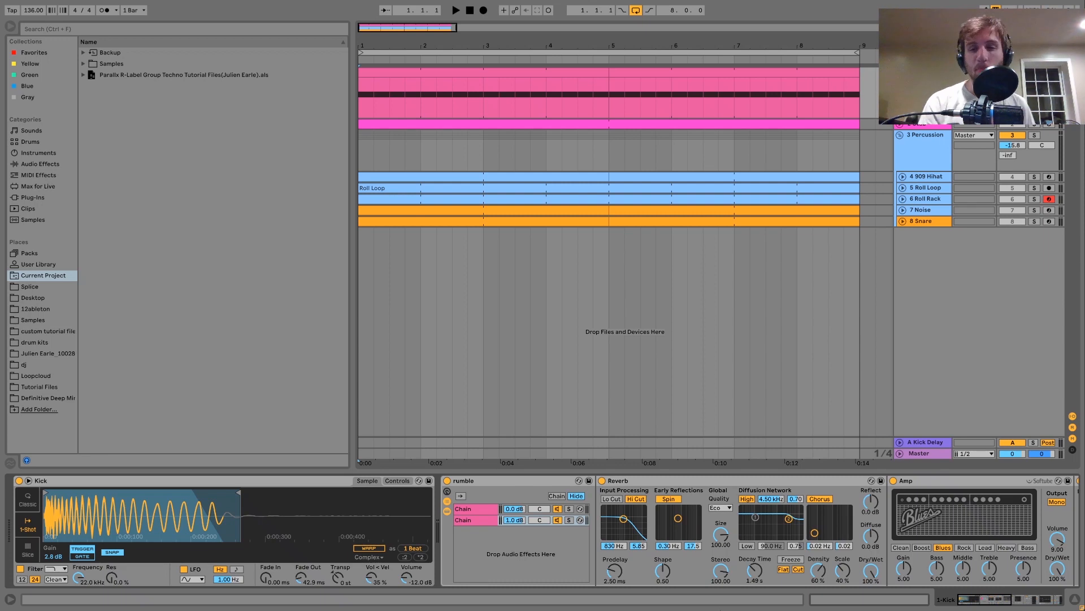
Deactivate the A Kick Delay return track and play the kick without it.
left_click(1016, 442)
key("space")
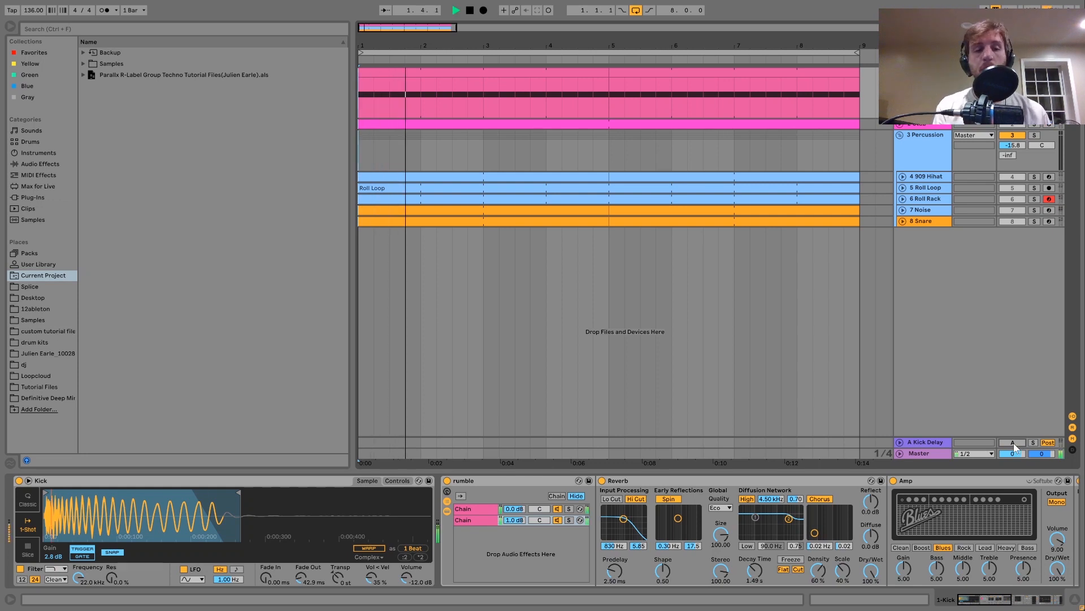
key("space")
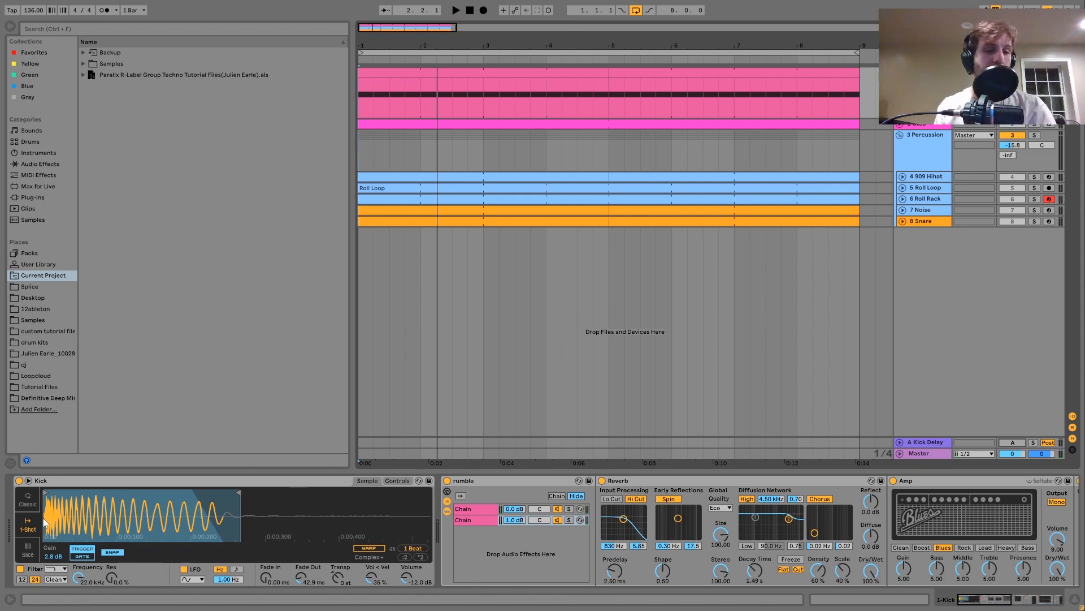
Solo the first chain of the rumble rack and play it back to hear the dry kick.
scroll(354, 492, "right", 6)
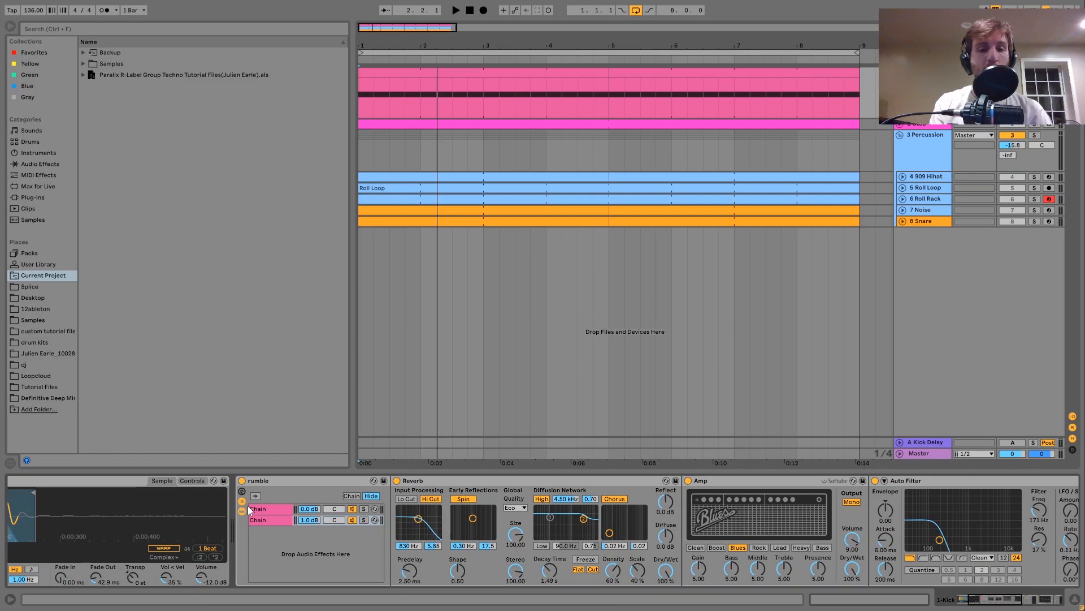
left_click(250, 509)
left_click(364, 508)
key("space")
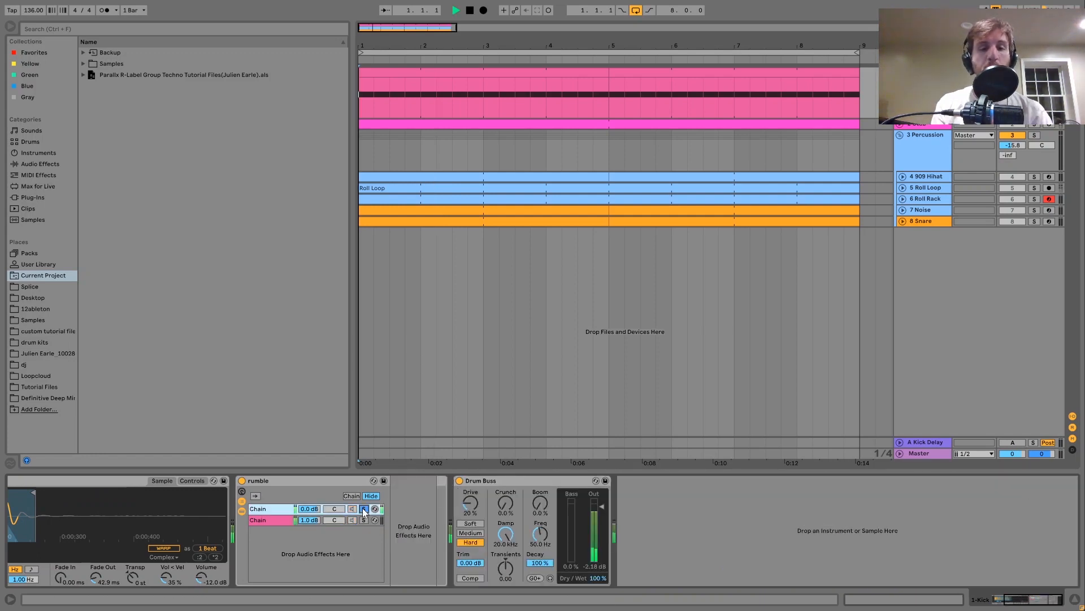
key("space")
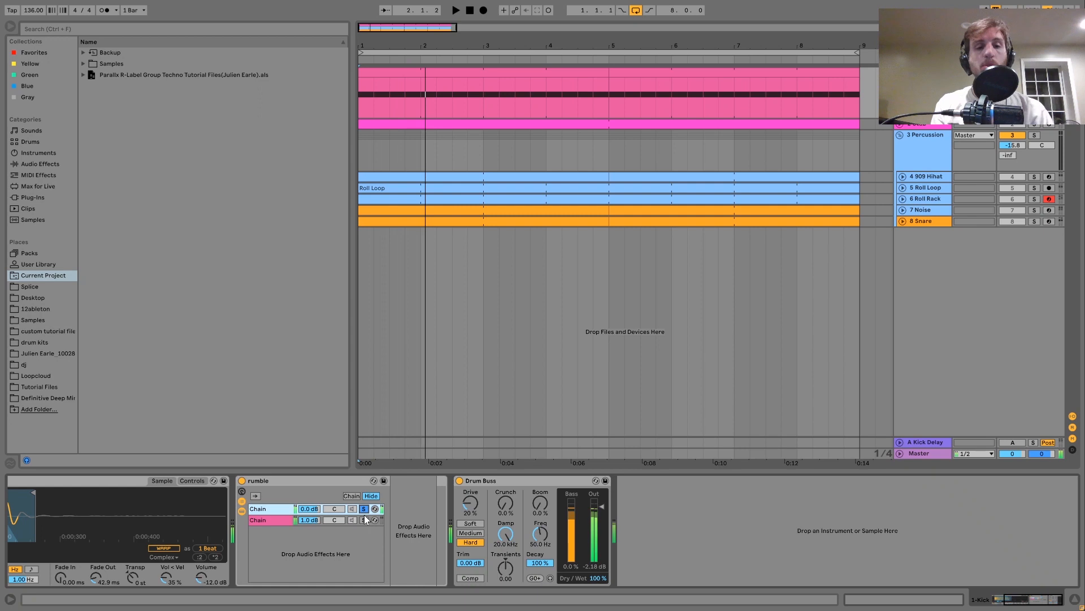
Solo the second chain of the rumble rack instead and listen to it while viewing its effects.
left_click(364, 518)
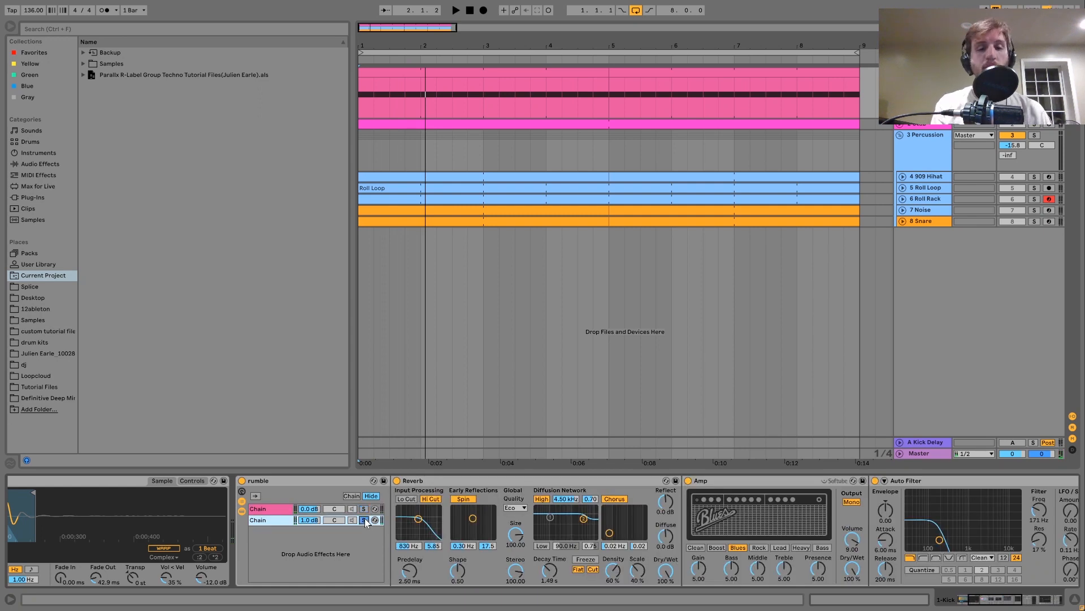
key("space")
scroll(365, 518, "down", 3)
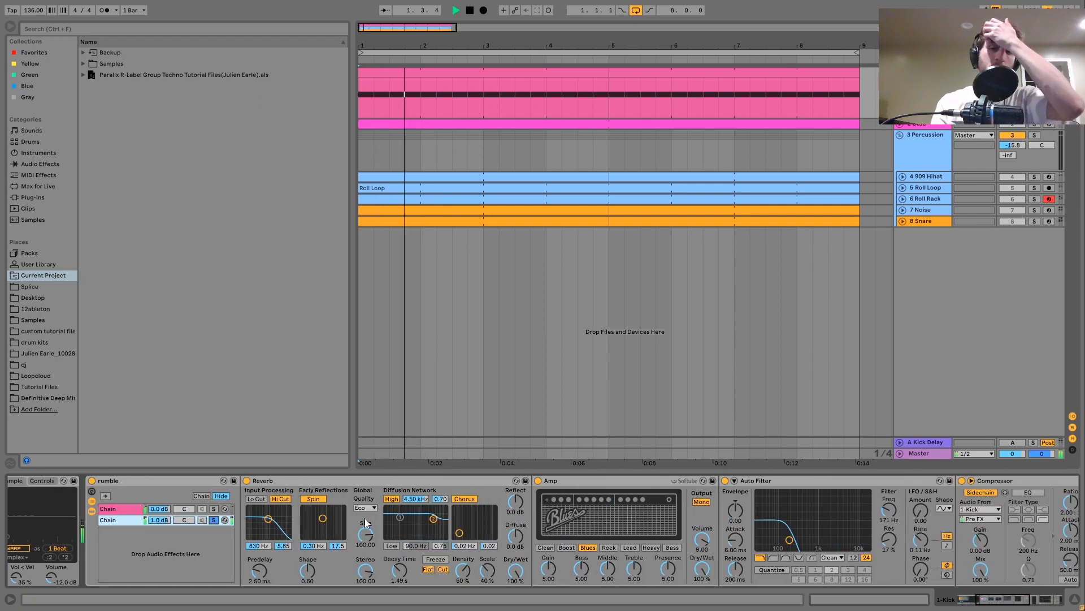
scroll(365, 521, "down", 2)
key("space")
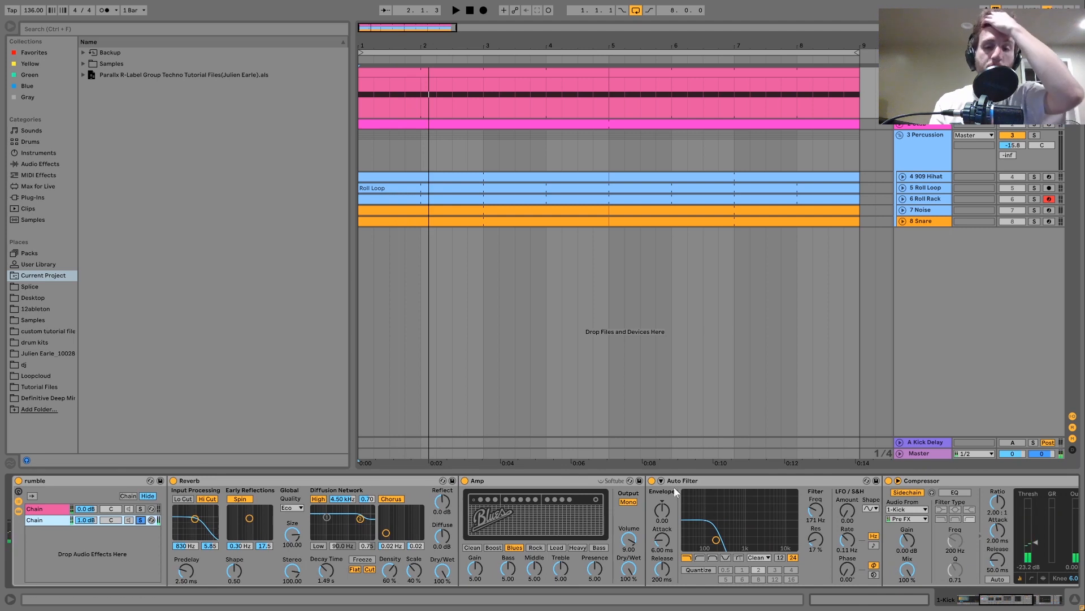
Bypass the Auto Filter and Amp in the second rumble chain and listen to the result.
left_click(652, 481)
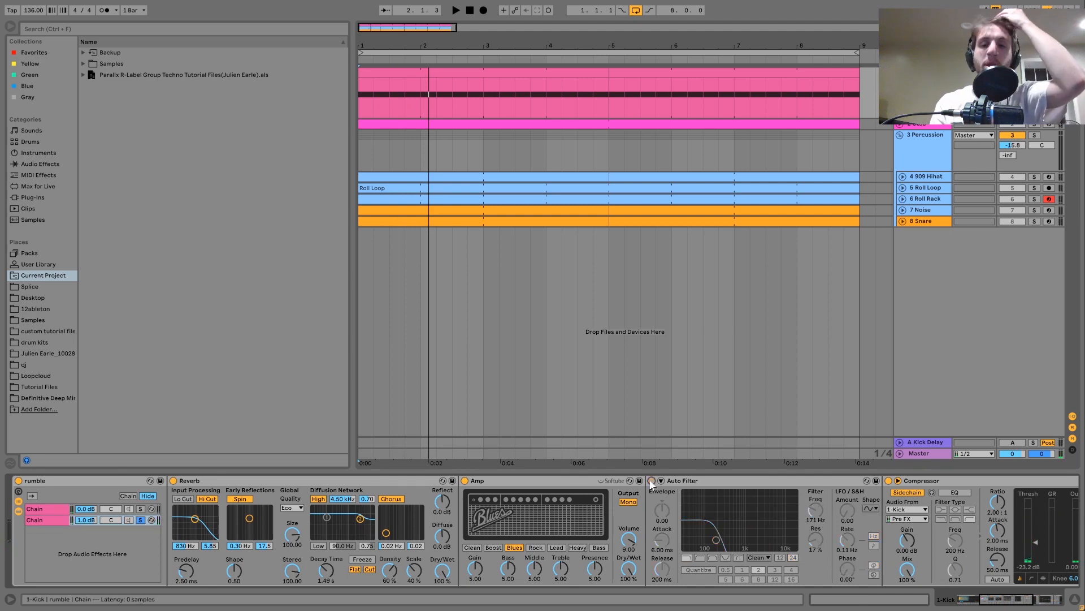
left_click(465, 481)
key("space")
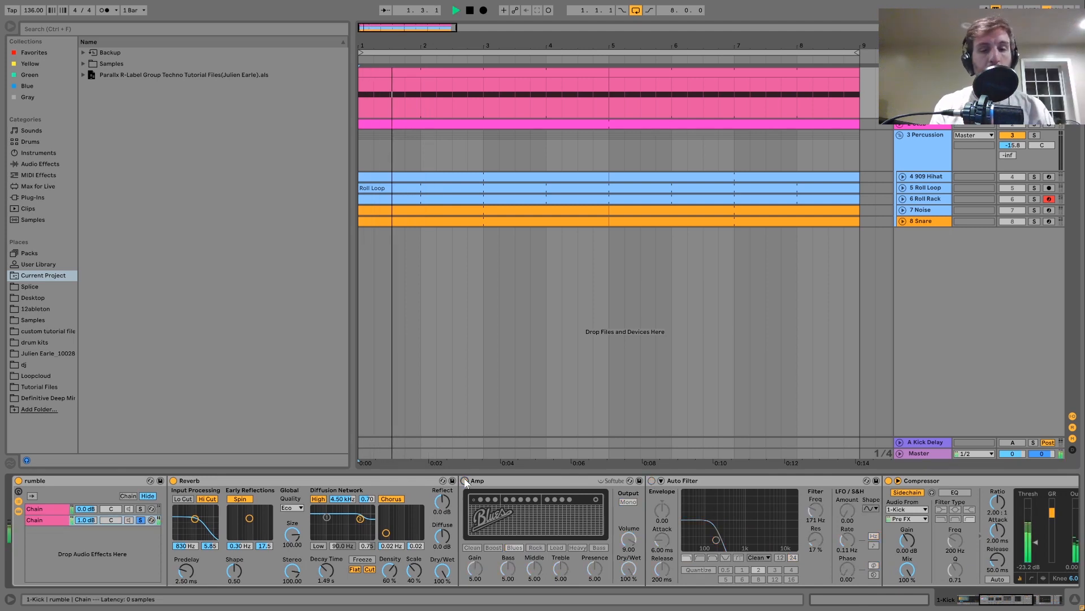
key("space")
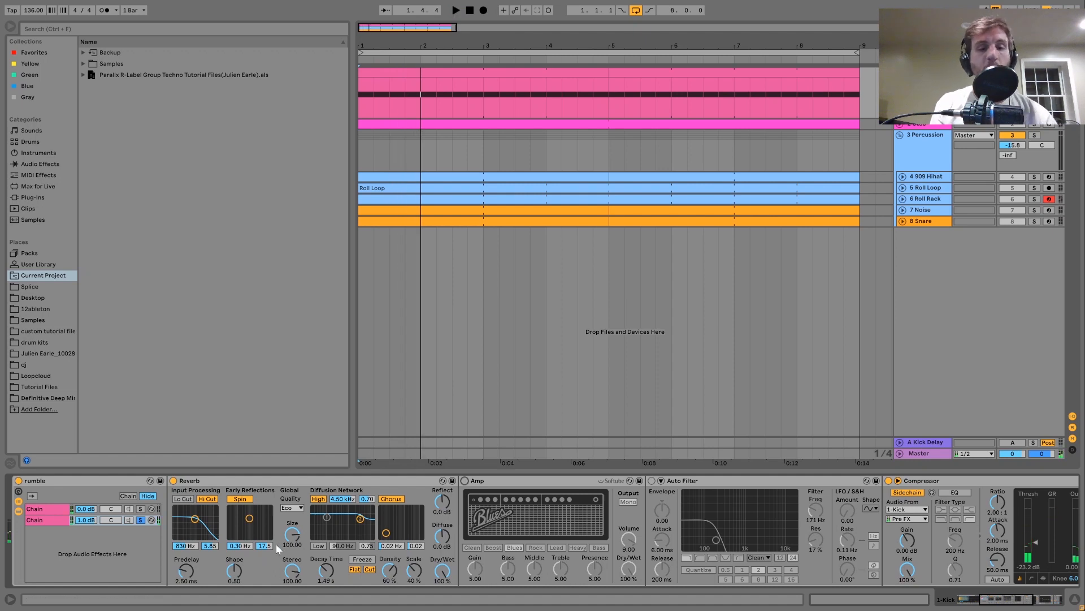
Turn the Amp and Auto Filter in the rumble chain back on, playing the sound with the Amp added.
left_click(465, 480)
key("space")
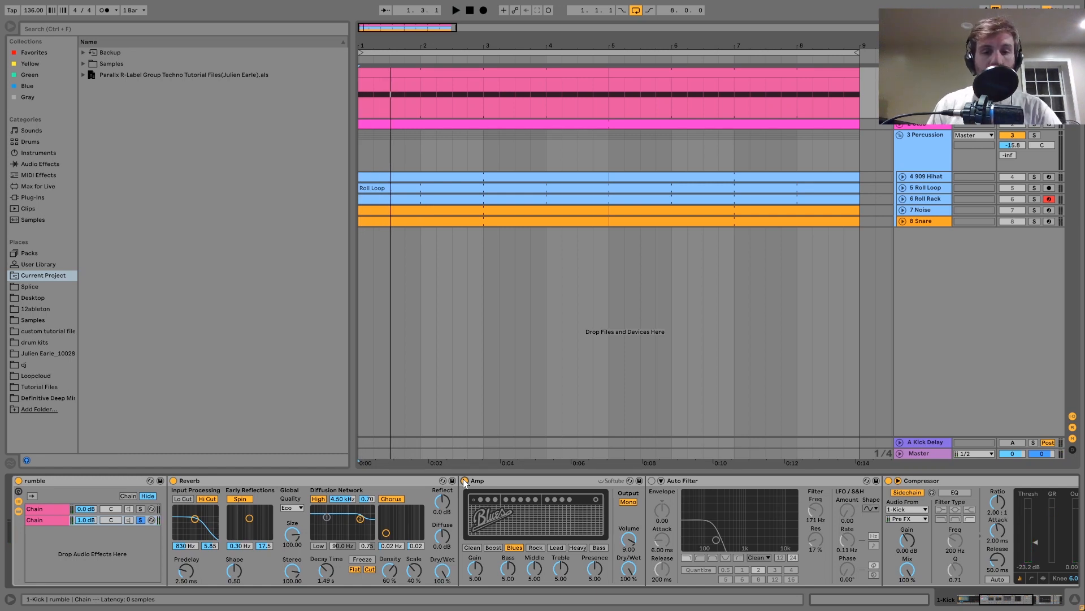
left_click(652, 481)
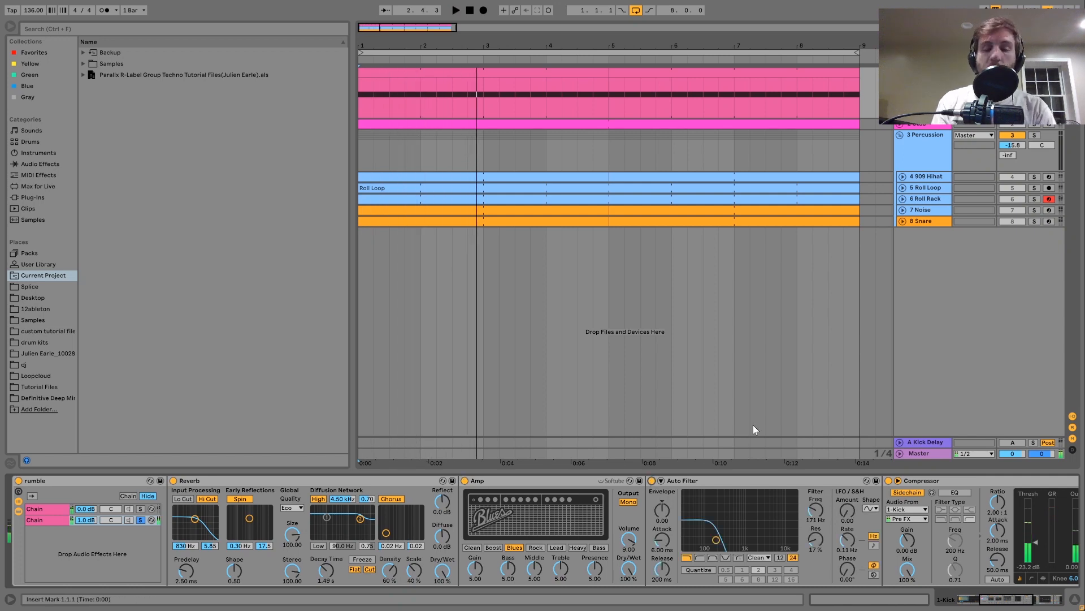
Play the rumble chain while examining its sidechain Compressor and EQ Eight, and select the EQ band forming the dip.
scroll(746, 504, "down", 5)
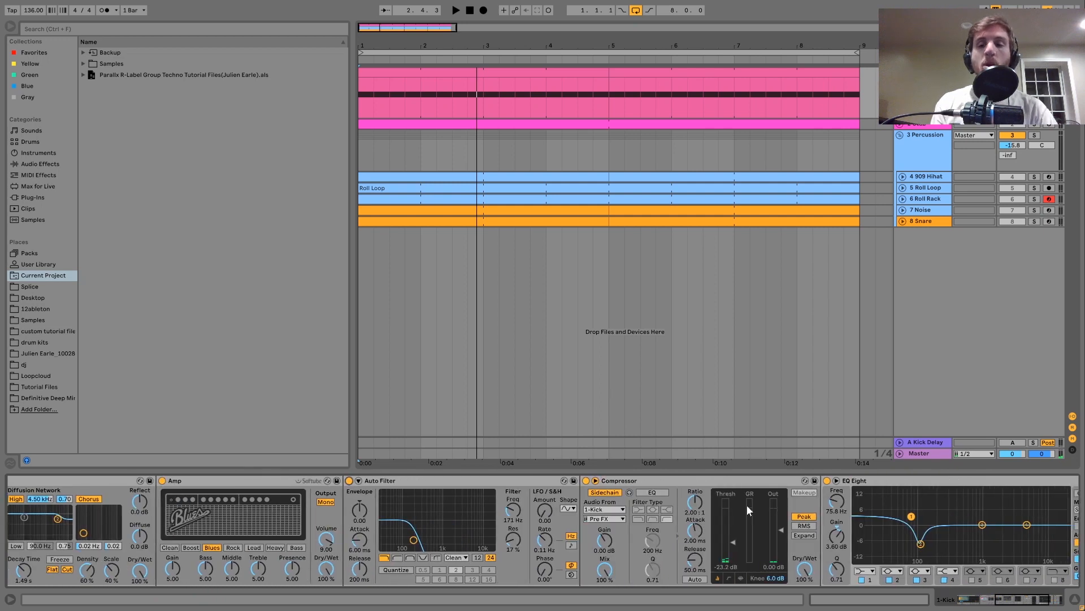
scroll(746, 509, "down", 3)
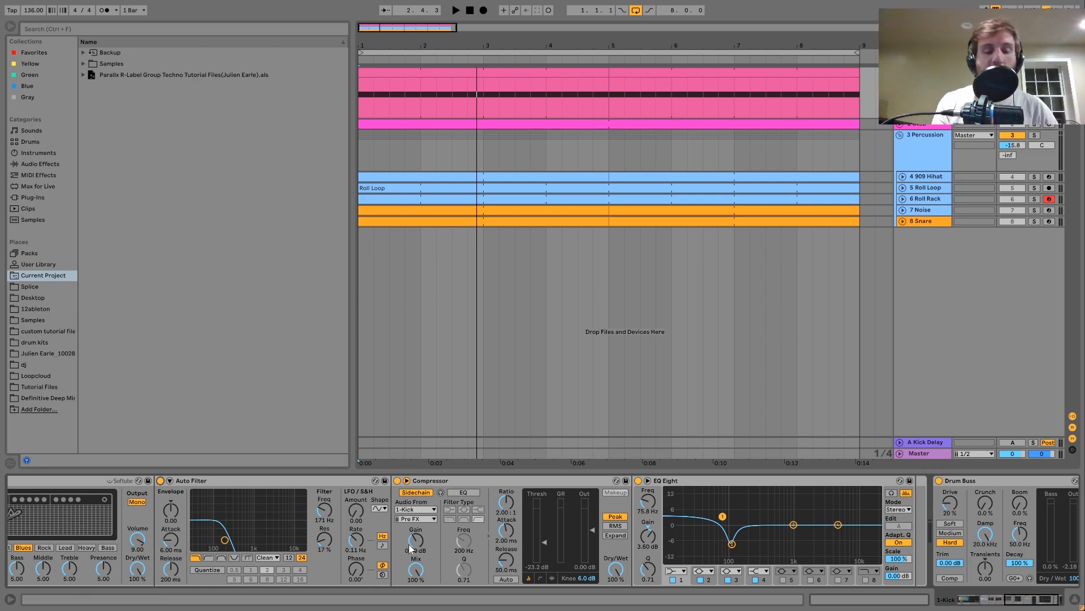
key("space")
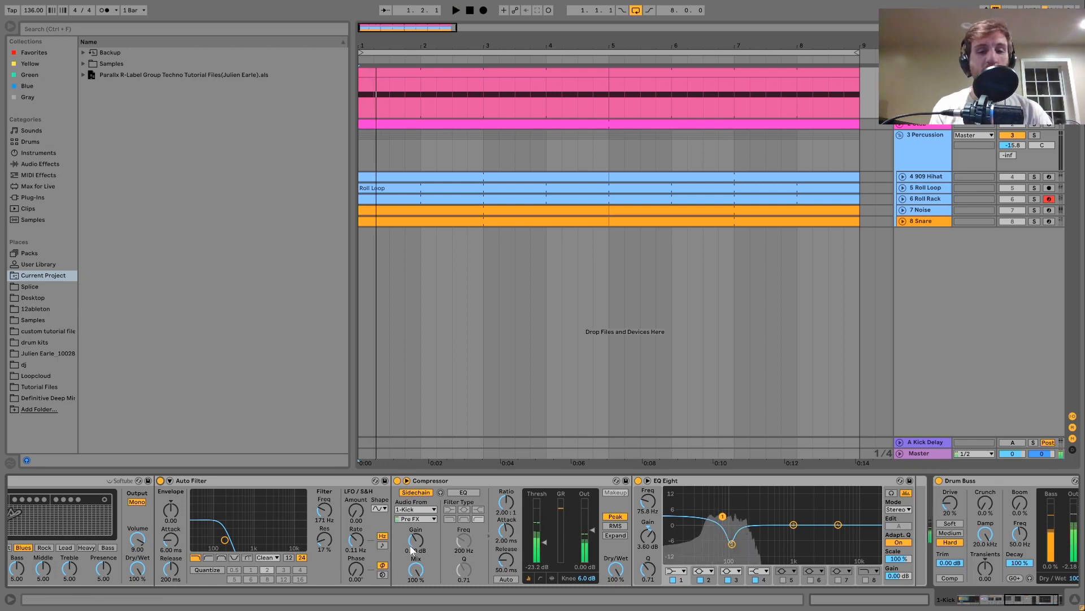
left_click(732, 544)
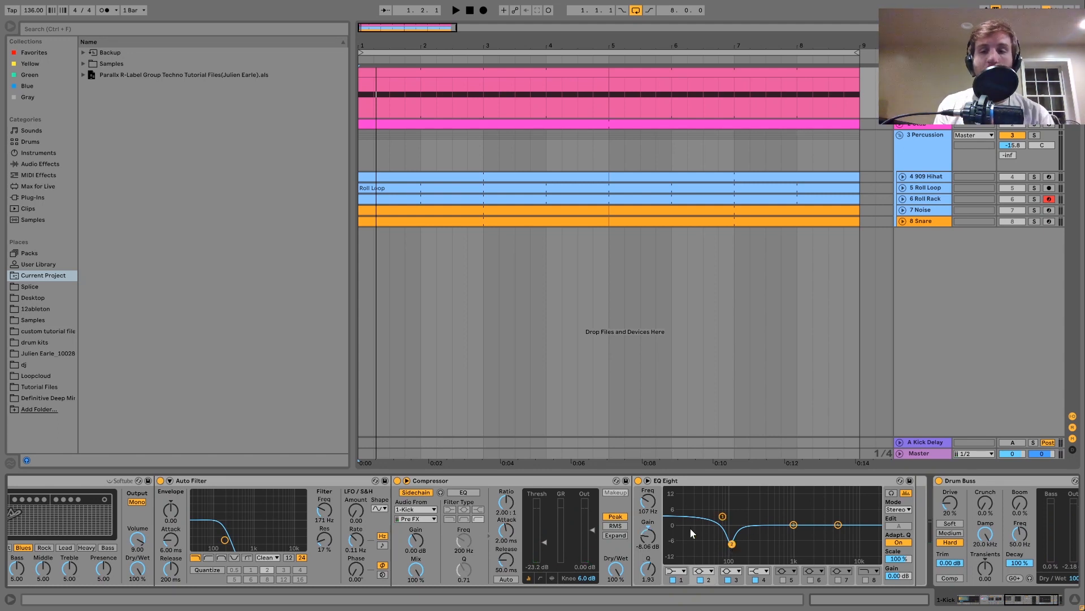
Unsolo the second chain of the rumble rack so both chains play together.
scroll(736, 537, "left", 8)
scroll(737, 537, "left", 3)
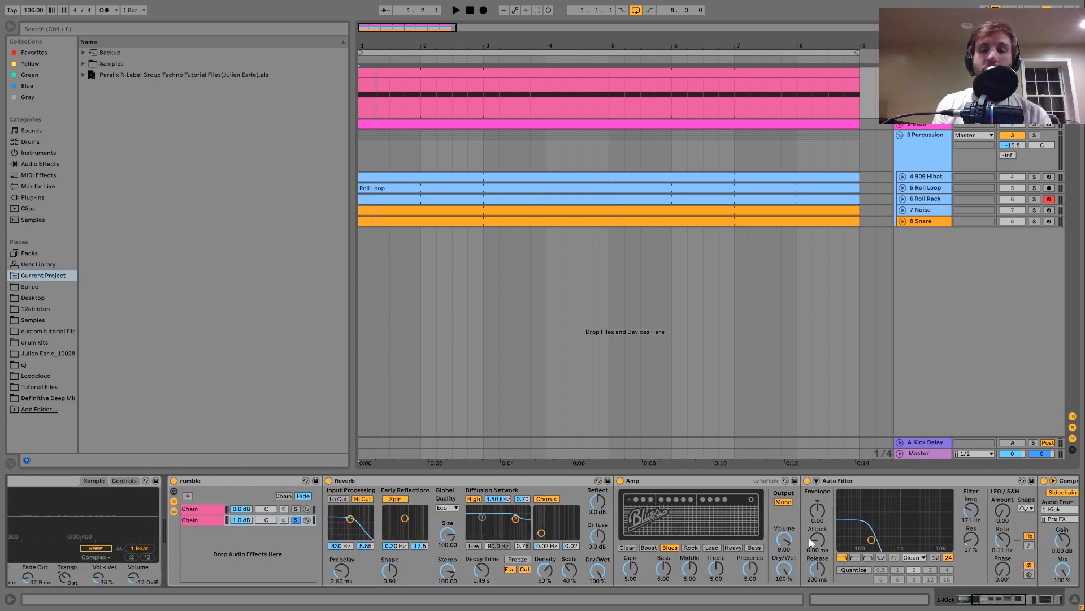
left_click(296, 519)
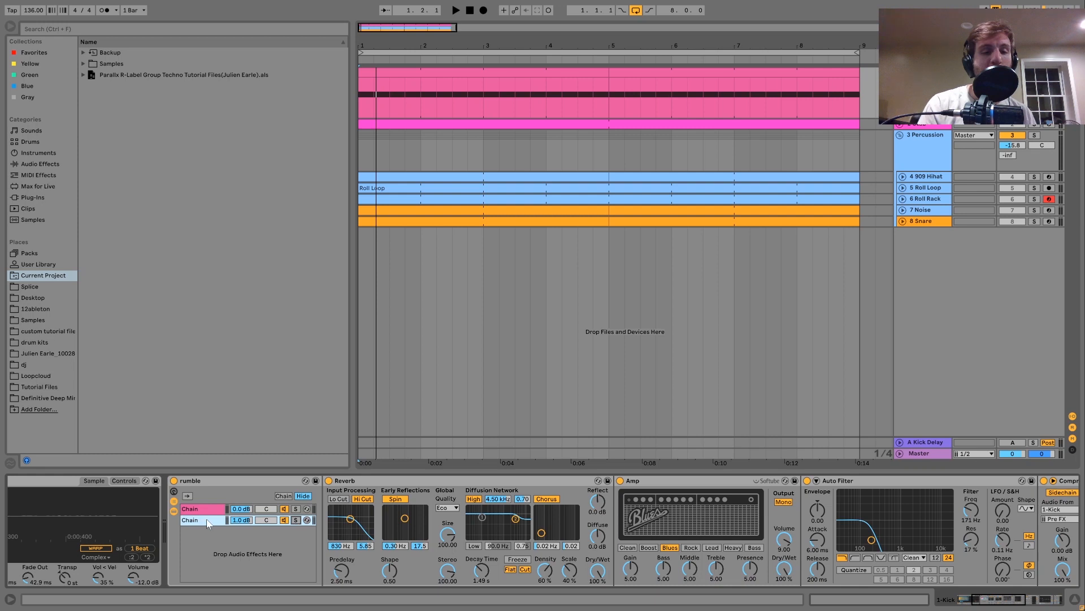
Hide the rumble rack's devices and compare the Drum Buss distortion on Medium and Hard during playback, leaving it on Hard.
left_click(172, 510)
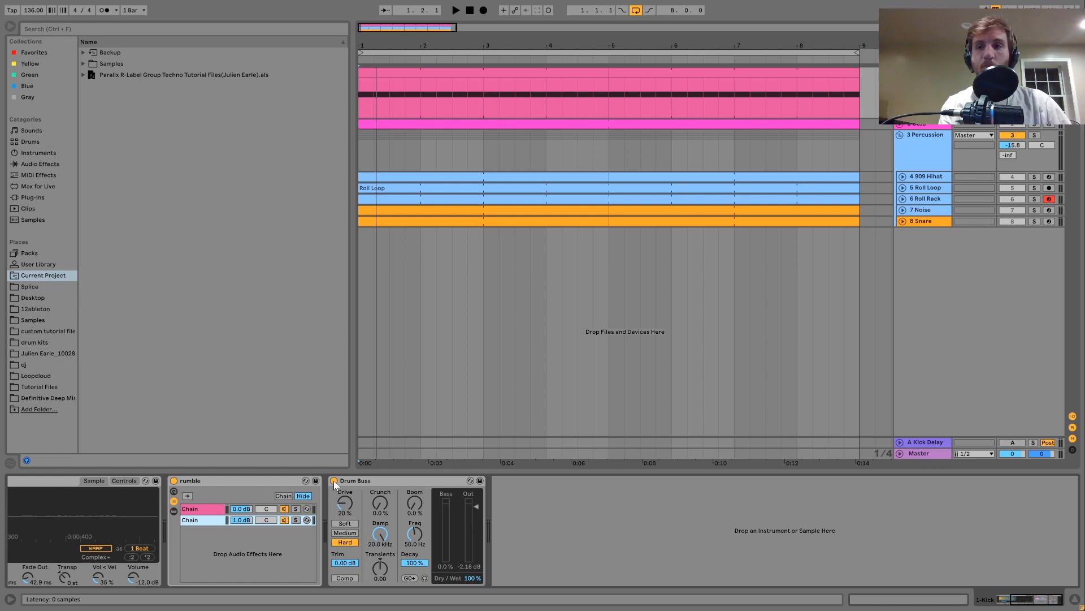
left_click(350, 533)
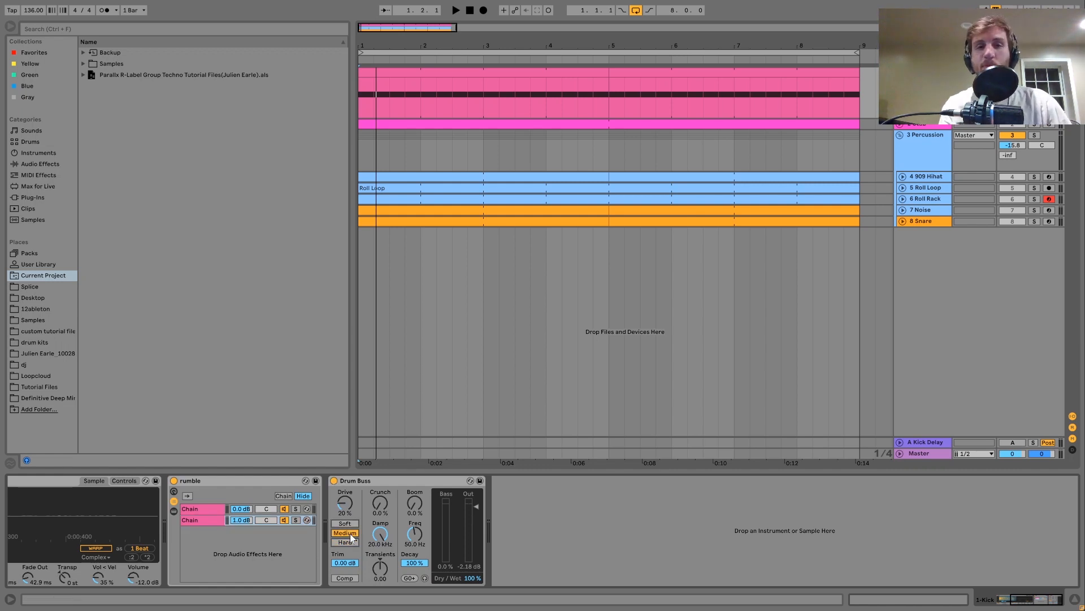
key("space")
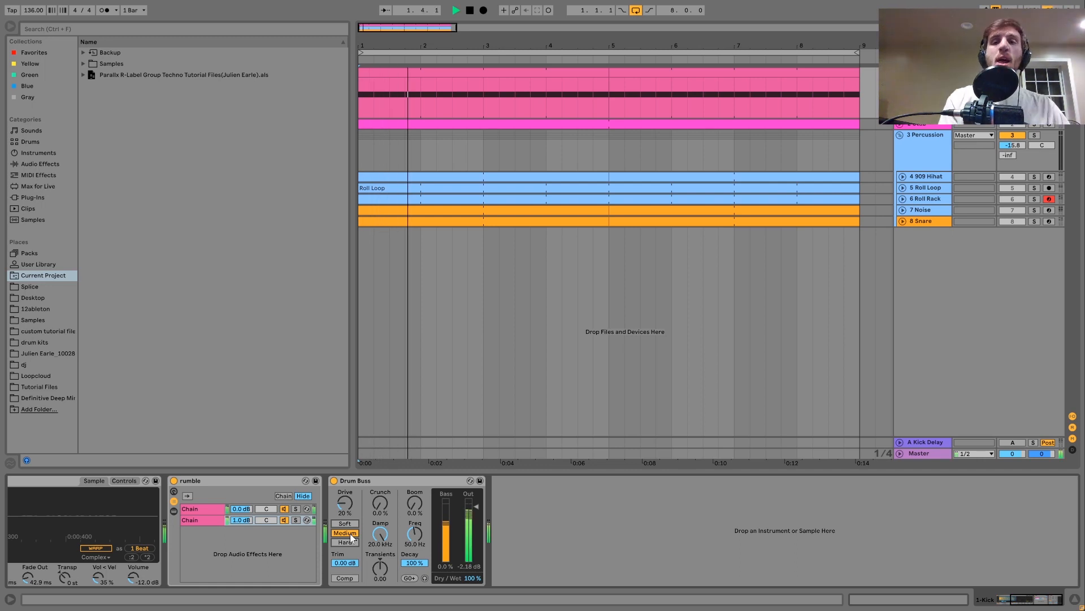
key("space")
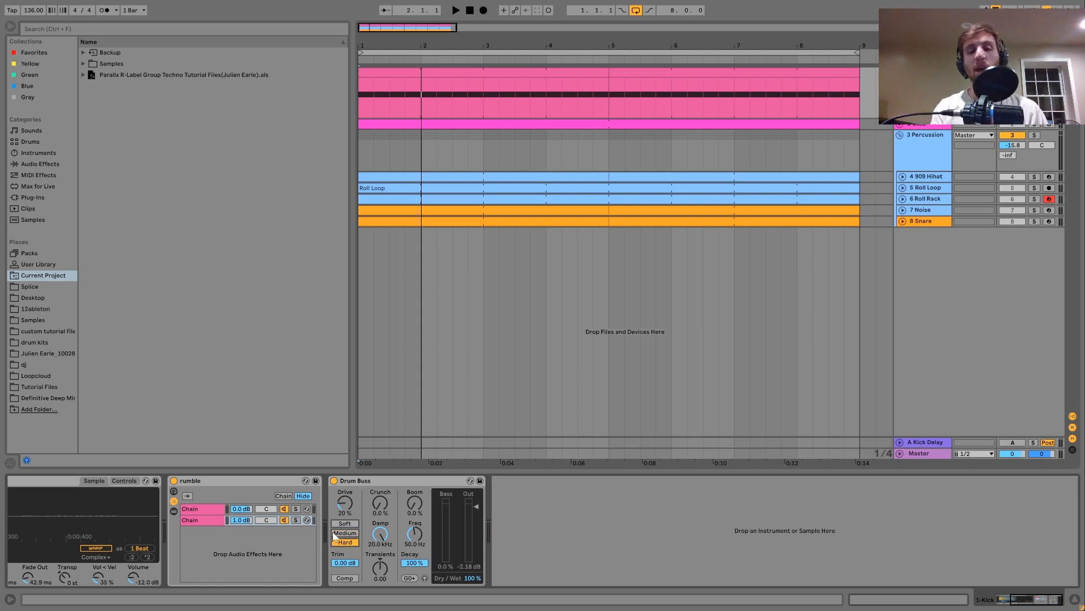
key("space")
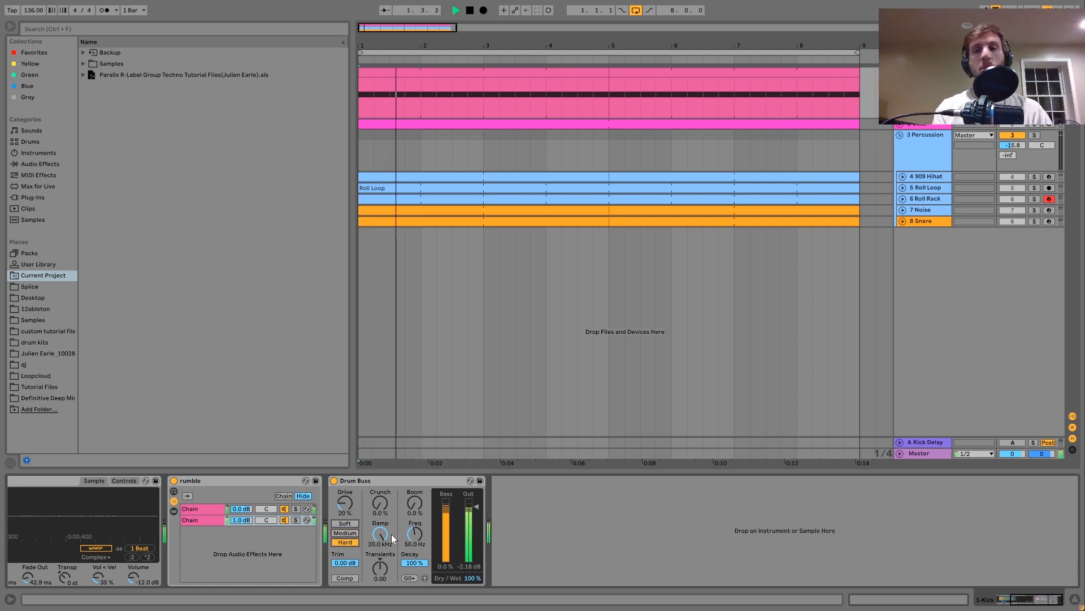
key("space")
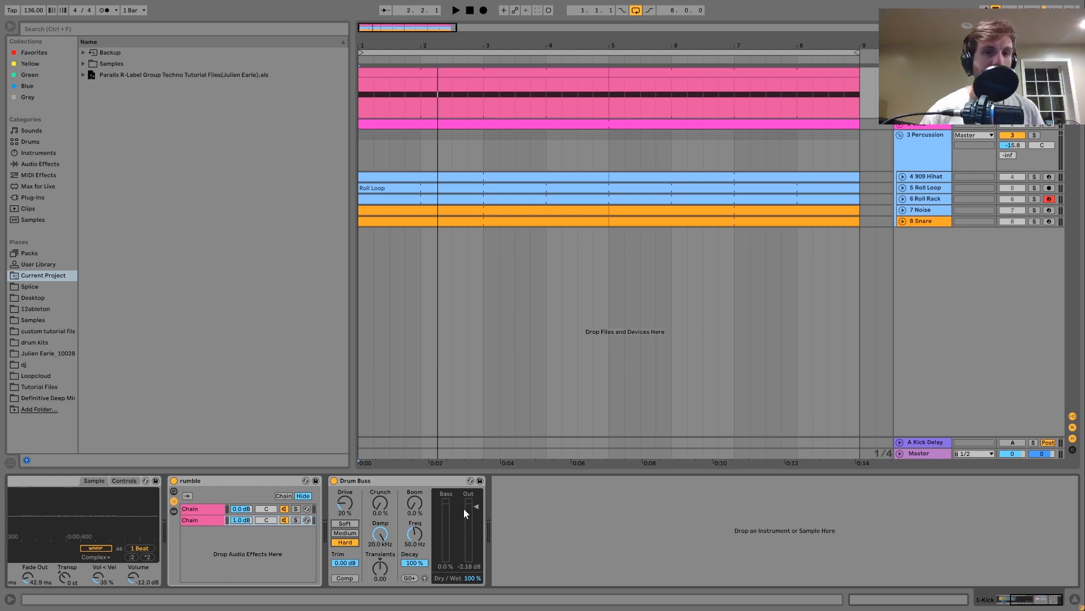
Reactivate the A Kick Delay return track and unfold it with its devices shown.
key("space")
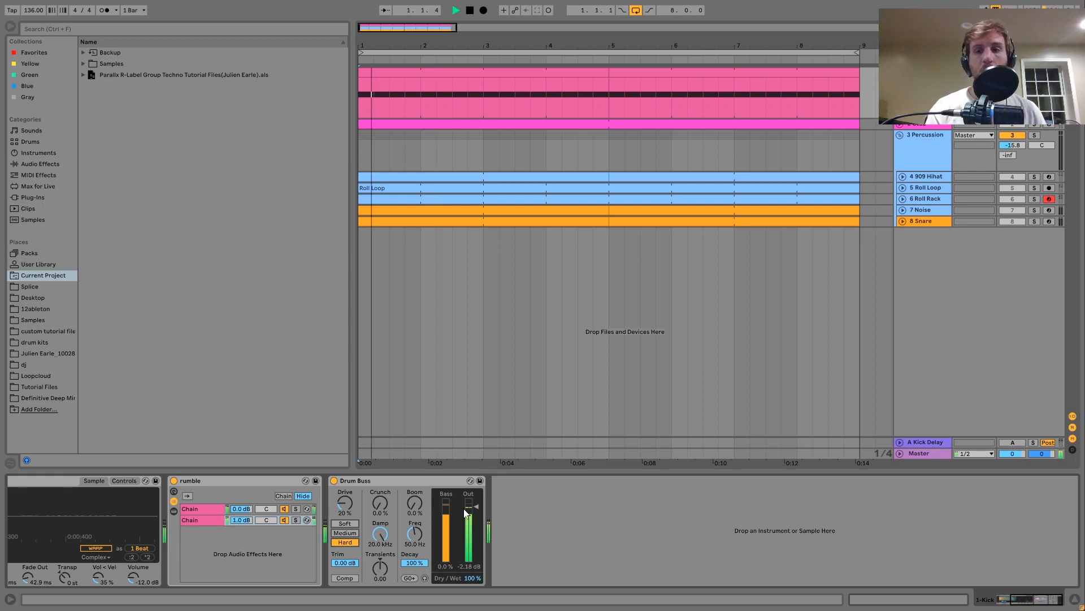
left_click(1013, 442)
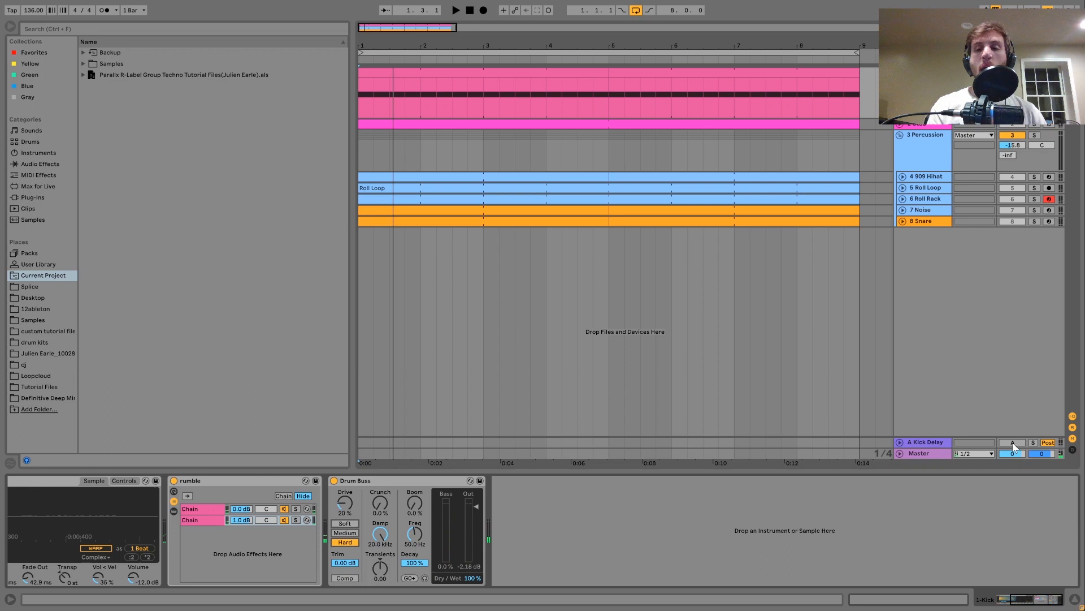
left_click(915, 443)
left_click(900, 442)
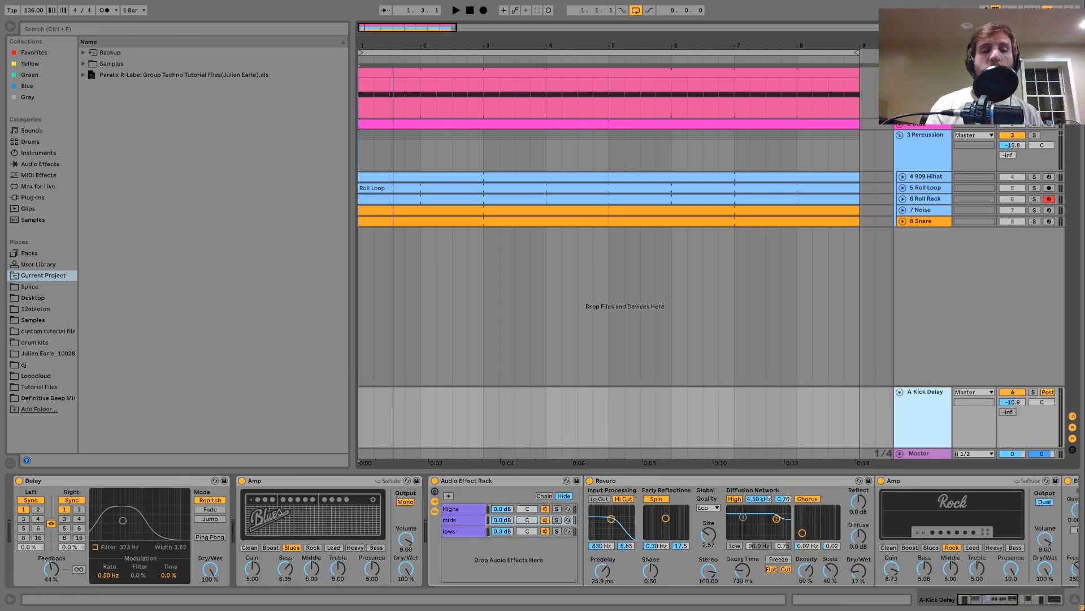
Solo the A Kick Delay return to hear it alone, and unsolo it to play it with the other tracks.
key("space")
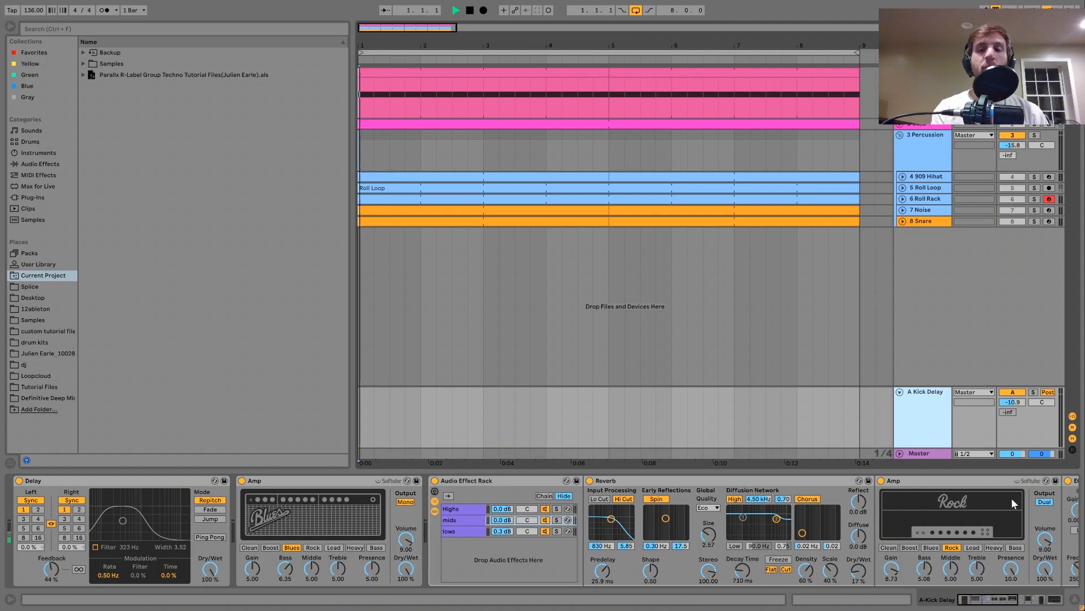
left_click(1033, 391)
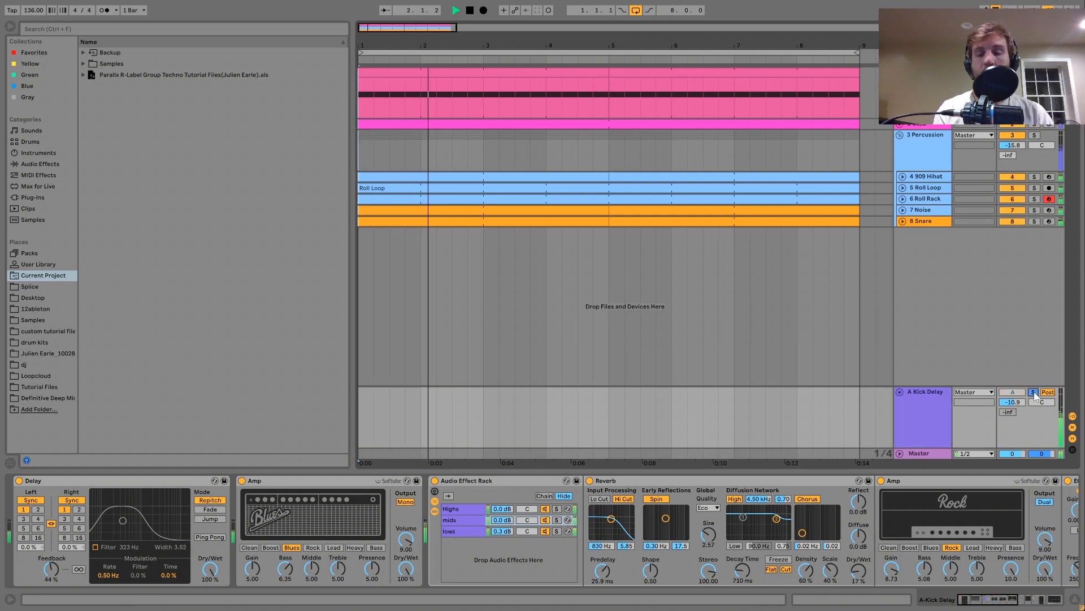
left_click(935, 410)
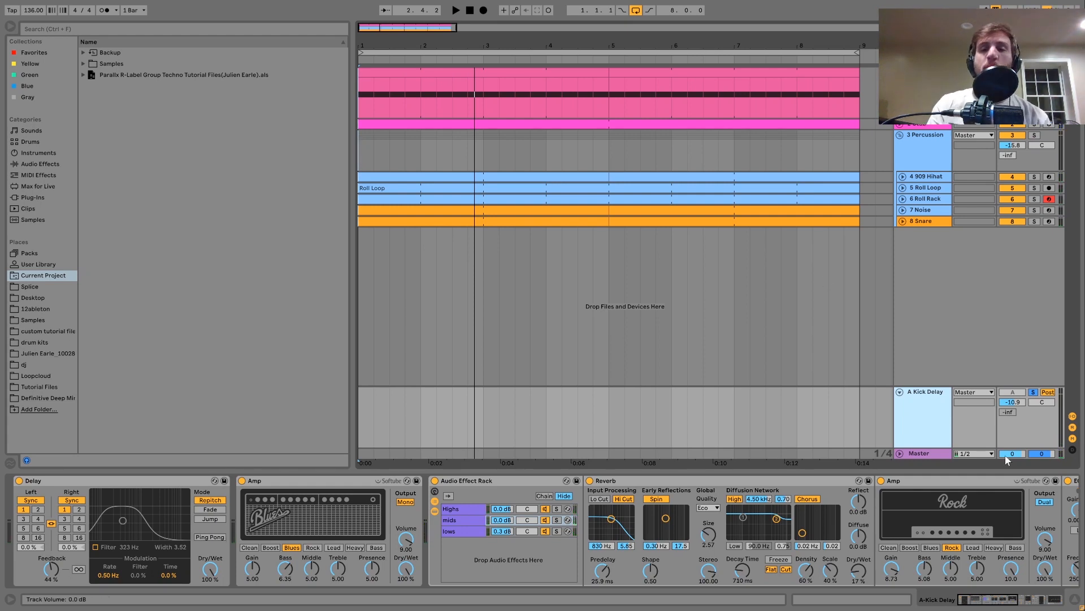
left_click(1033, 393)
key("space")
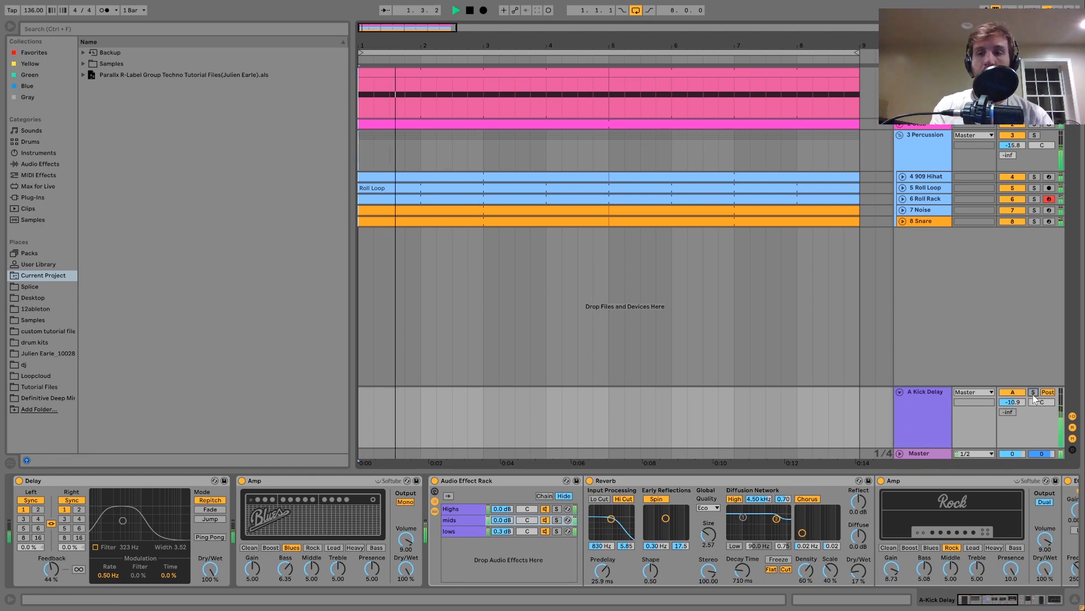
Mute and unmute the 3 Percussion group, stop playback and solo the A Kick Delay return.
left_click(1007, 134)
left_click(1008, 134)
key("space")
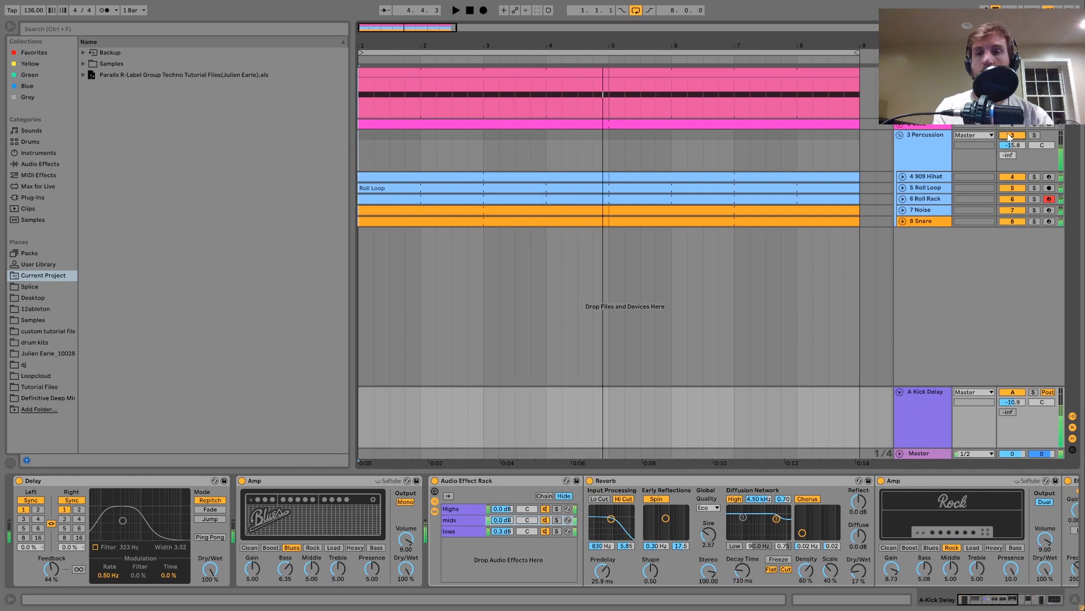
left_click(1033, 392)
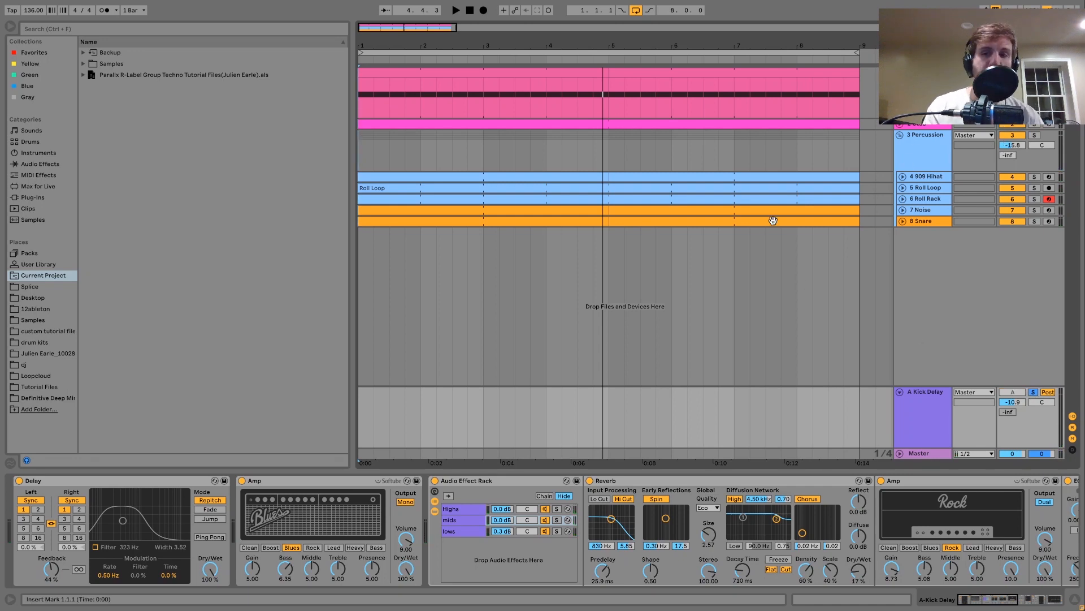
Unfold the 2 Stab track, audition its send to A Kick Delay at 0.0 dB, and return the send to -inf.
left_click(902, 127)
left_click_drag(1006, 145, 1005, 88)
key("space")
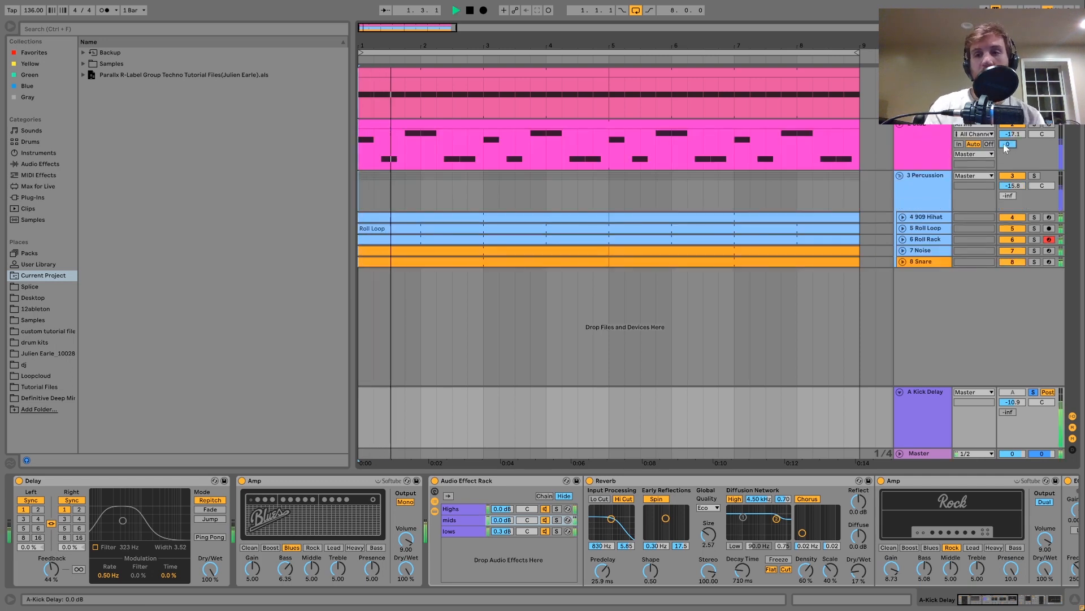
left_click_drag(1006, 145, 1006, 201)
key("space")
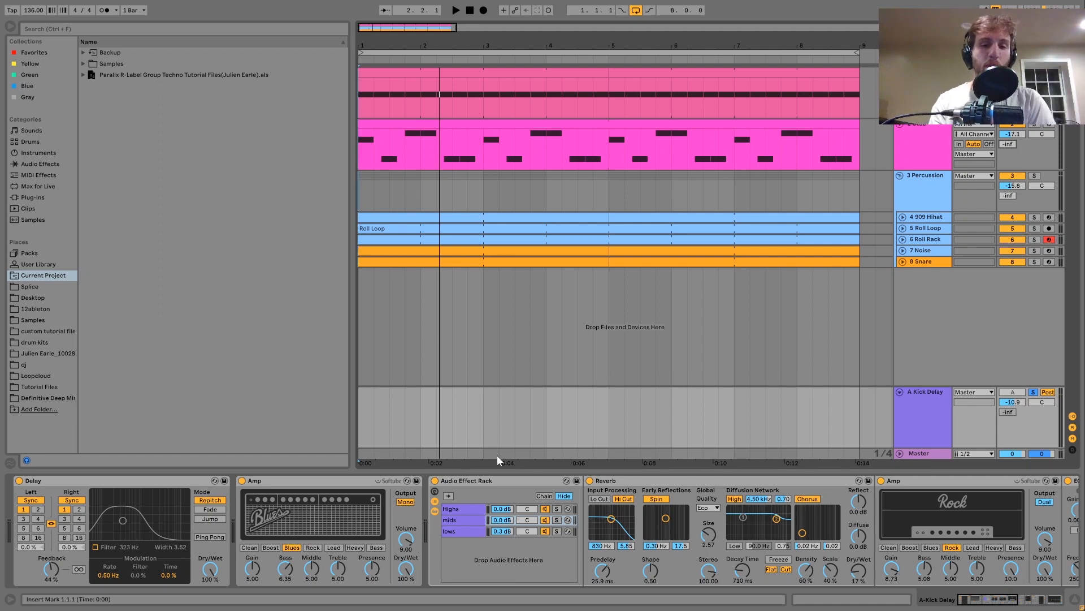
Bypass the Audio Effect Rack on A Kick Delay, listen without it, and switch the rack back on.
left_click(435, 480)
key("space")
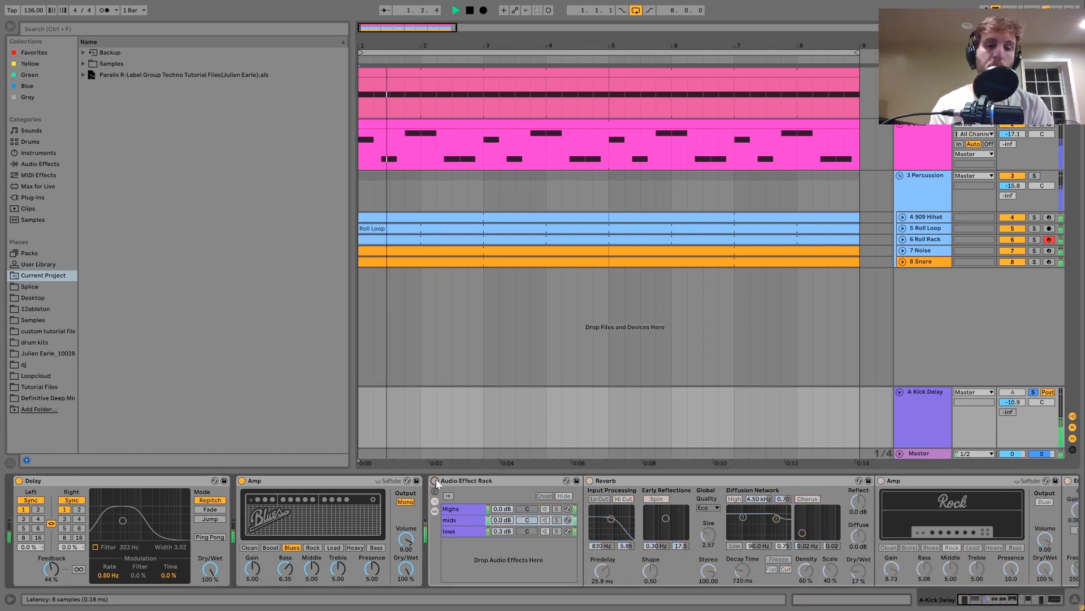
key("space")
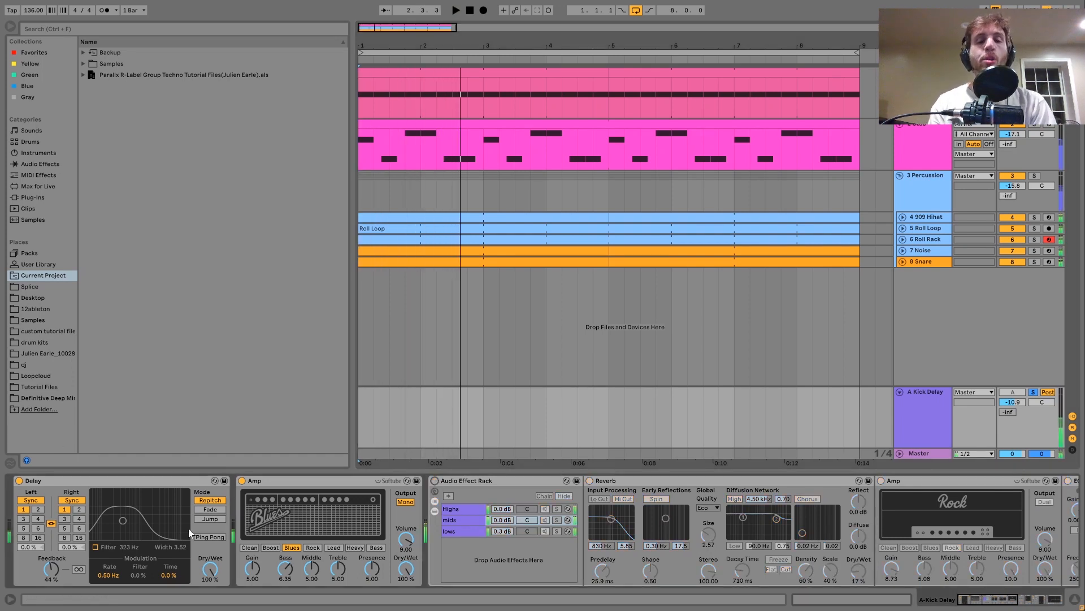
left_click(434, 481)
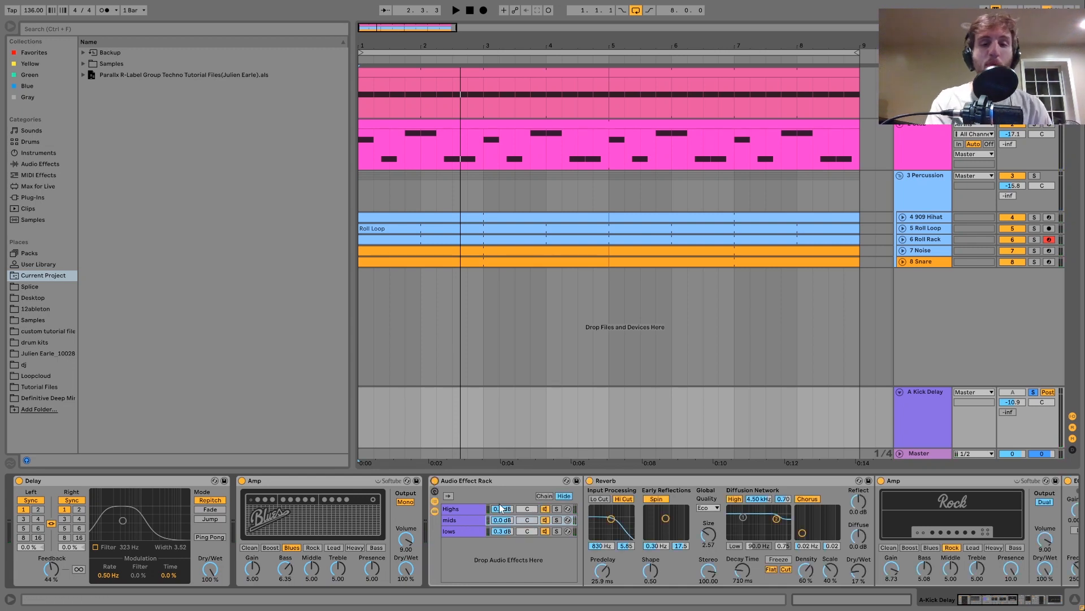
Show the devices of the rack's lows, mids and Highs chains one after another.
scroll(498, 514, "down", 5)
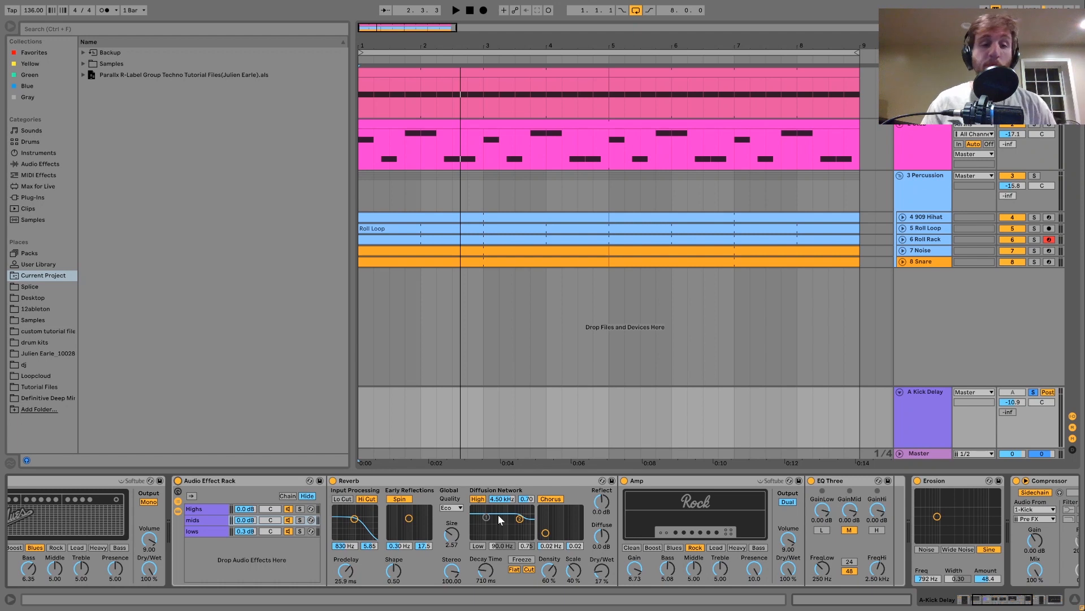
left_click(208, 529)
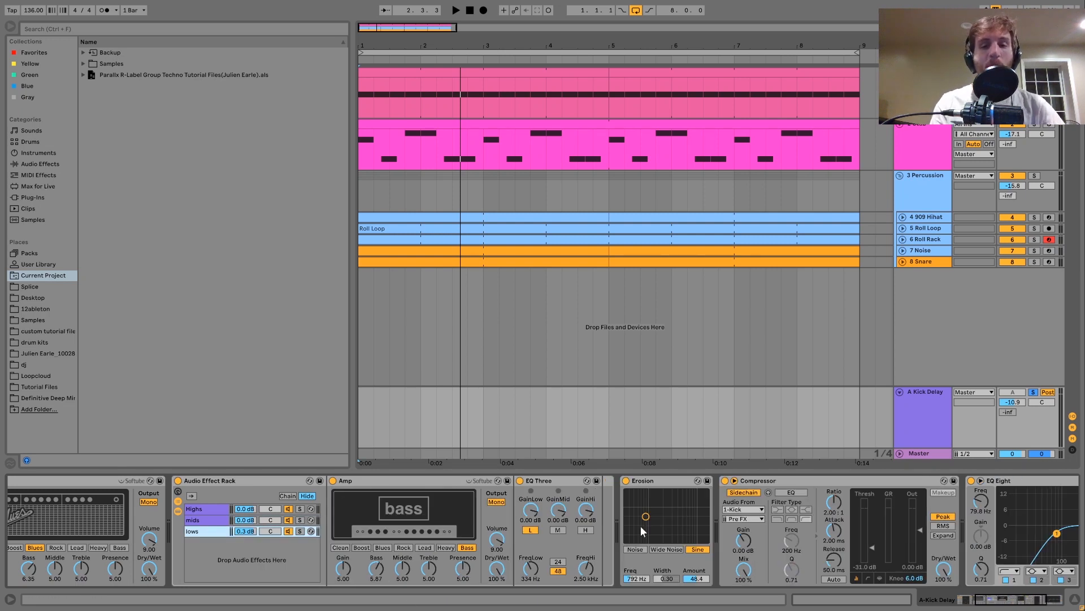
left_click(222, 520)
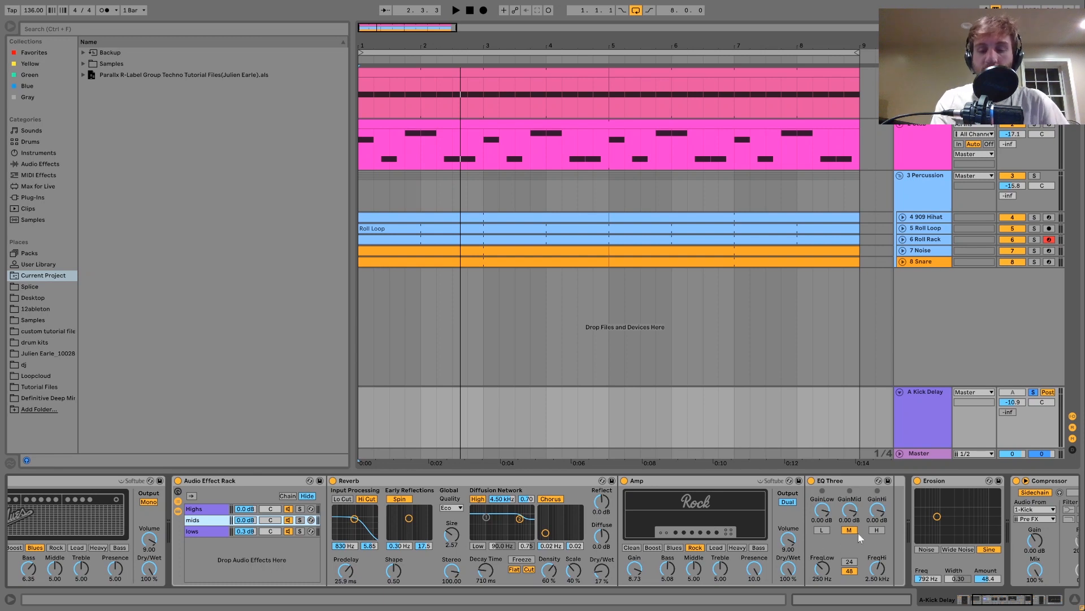
left_click(205, 510)
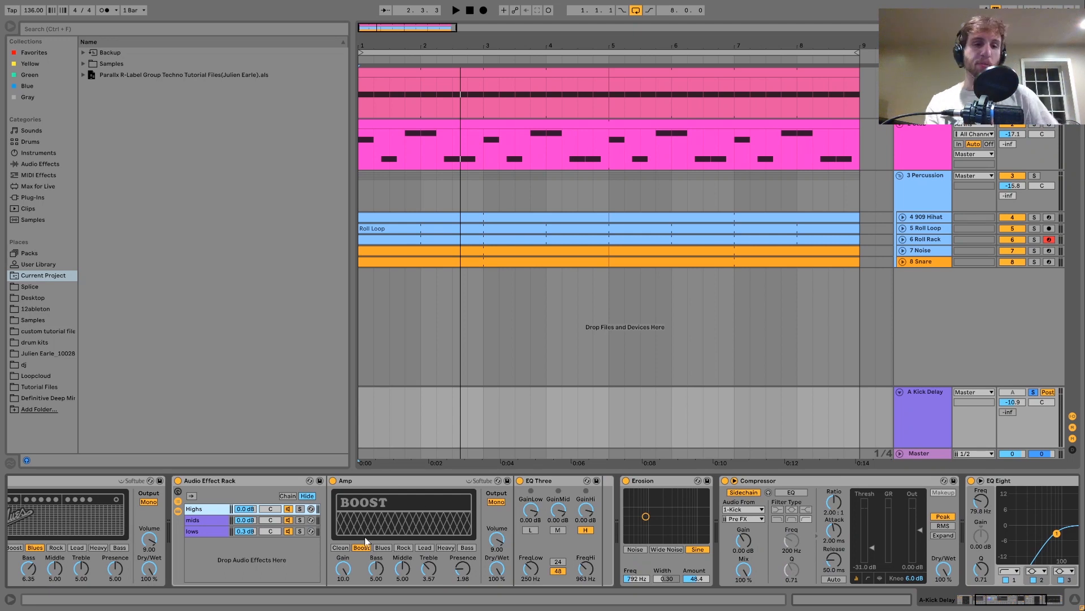
Solo the rack's lows chain and audition its Amp on Lead and Rock, ending with the Bass model.
left_click(299, 531)
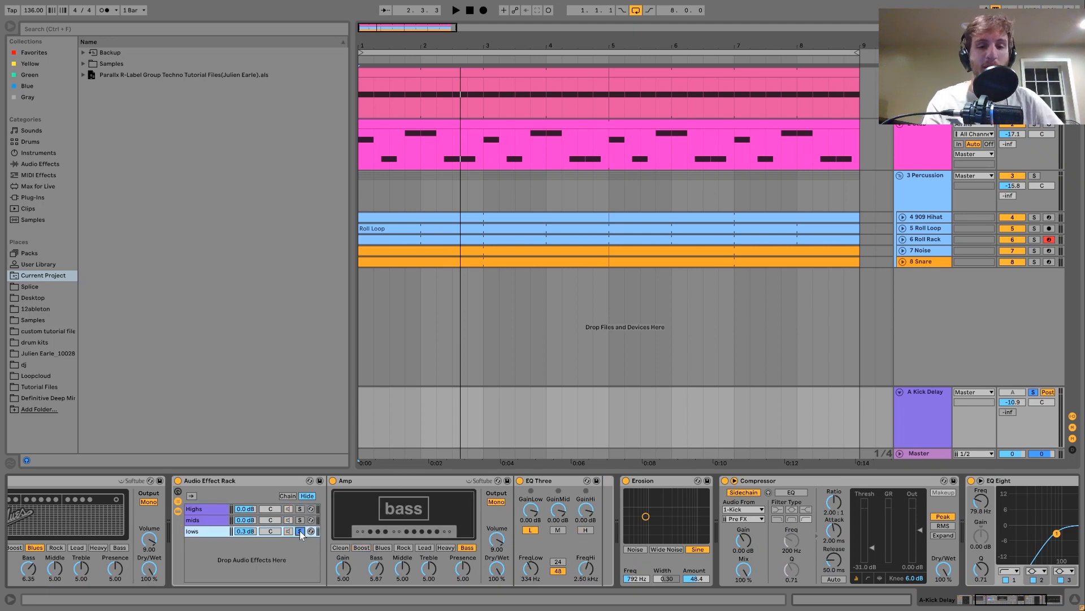
key("space")
key("space")
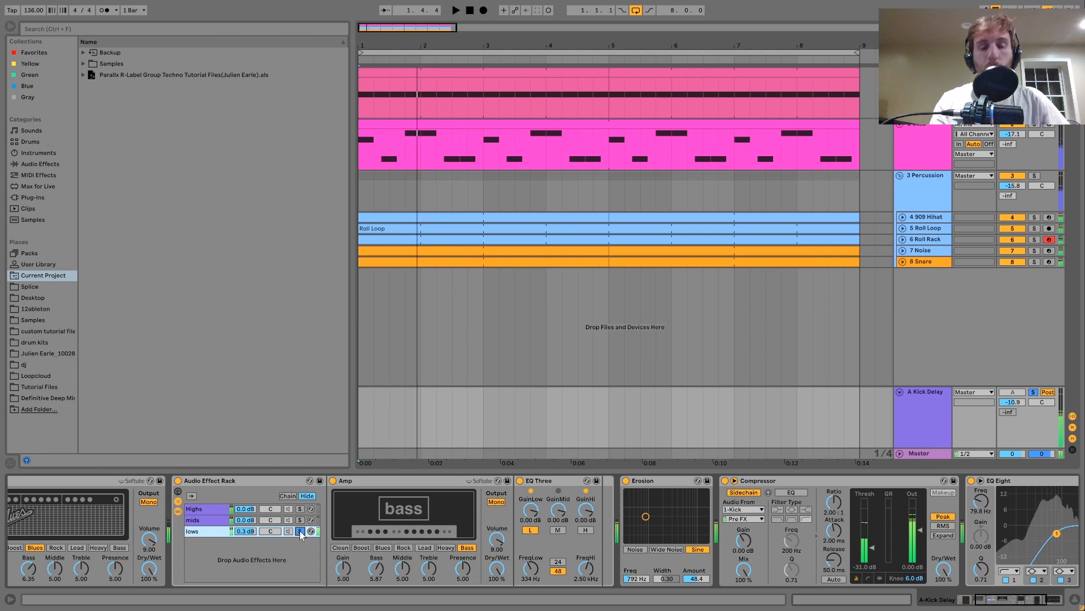
left_click(421, 548)
key("space")
left_click(405, 547)
key("space")
left_click(467, 547)
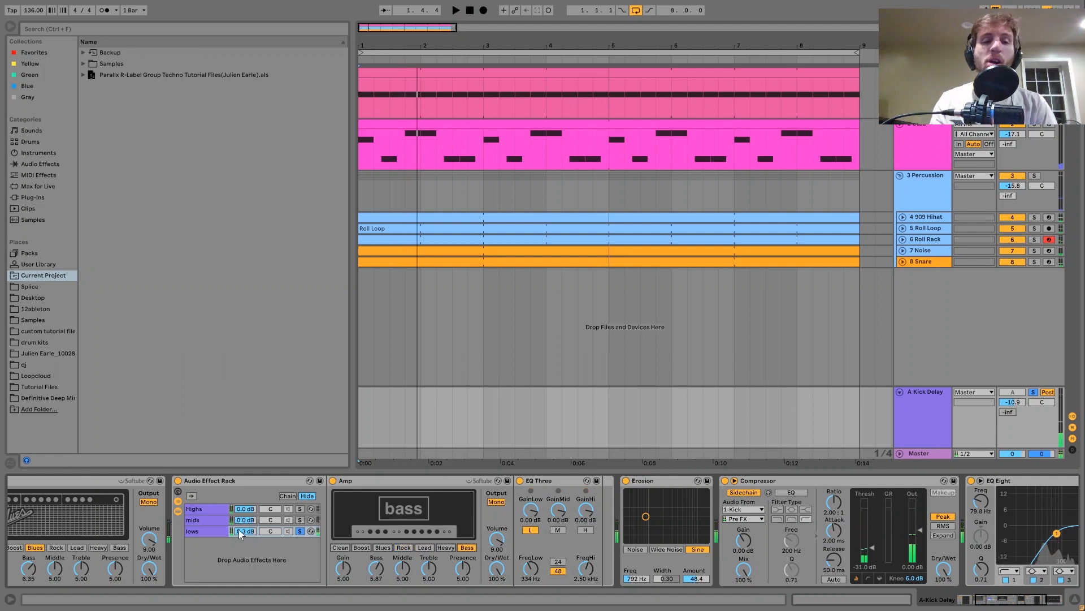
Solo the mids chain and play it, and do the same with the Highs chain.
left_click(300, 520)
key("space")
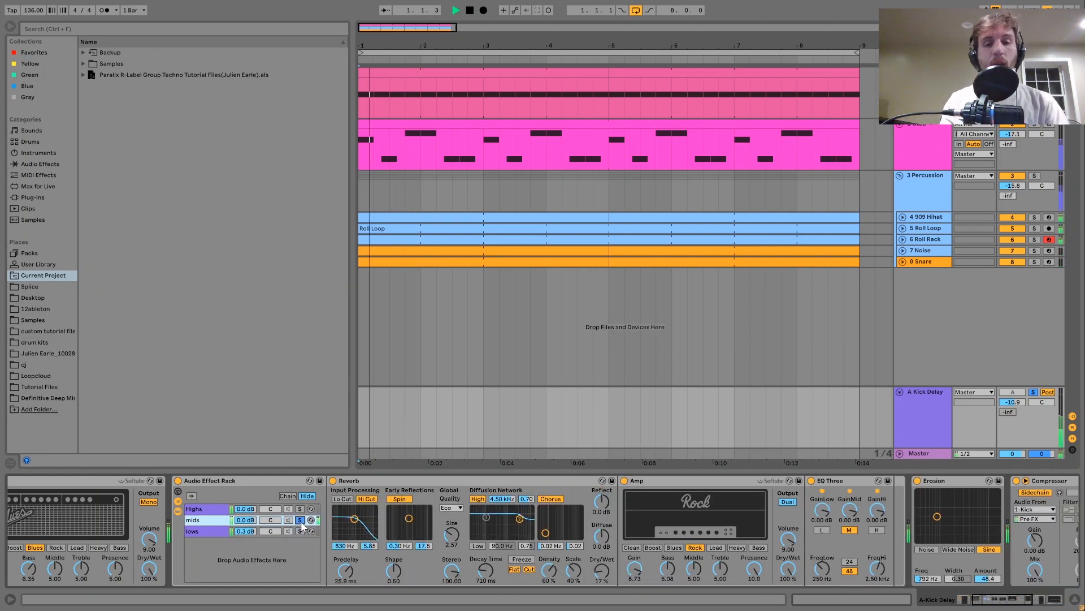
key("space")
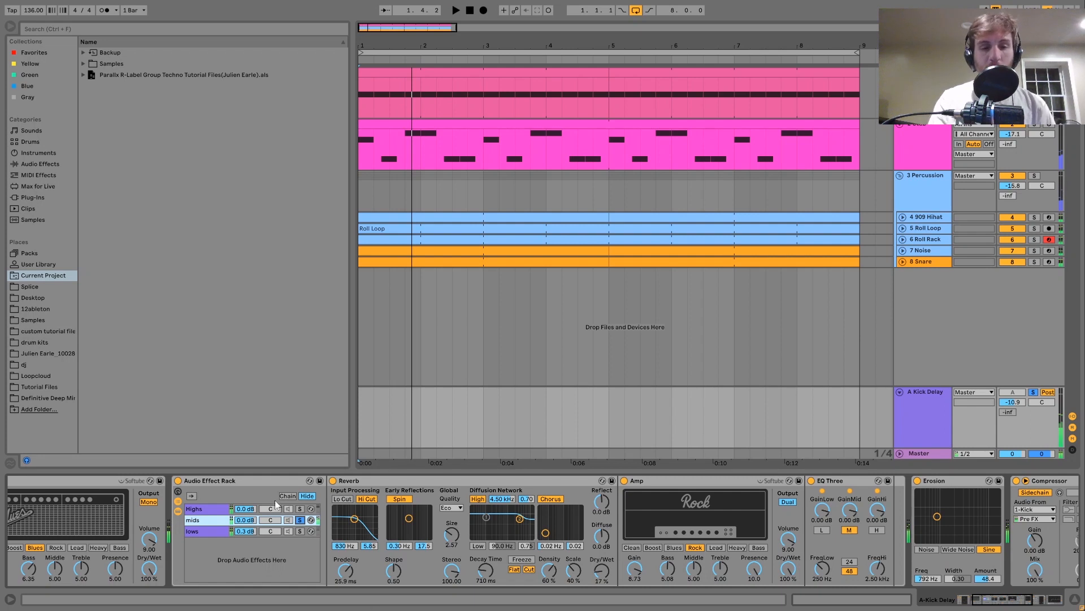
left_click(300, 508)
key("space")
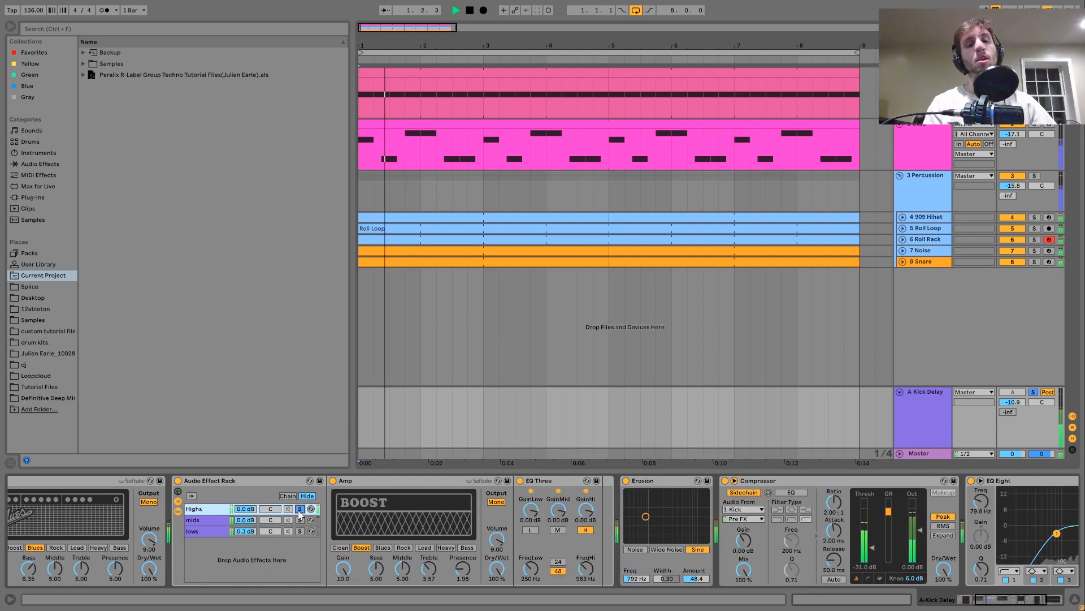
key("space")
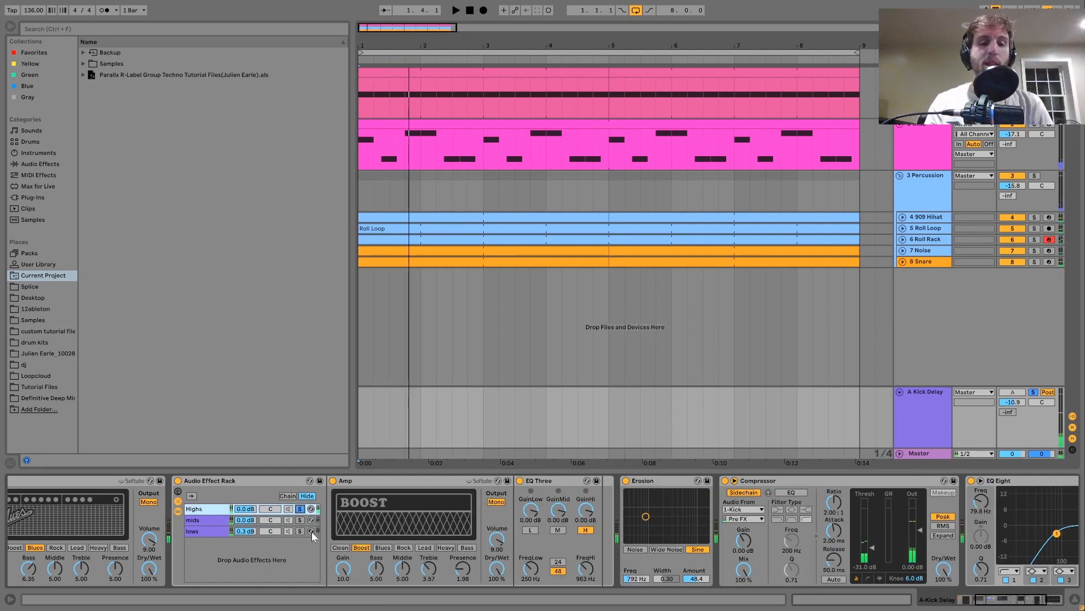
Audition the Highs chain's Amp on Rock, return it to Boost, and unsolo the chain.
left_click(208, 519)
left_click(204, 507)
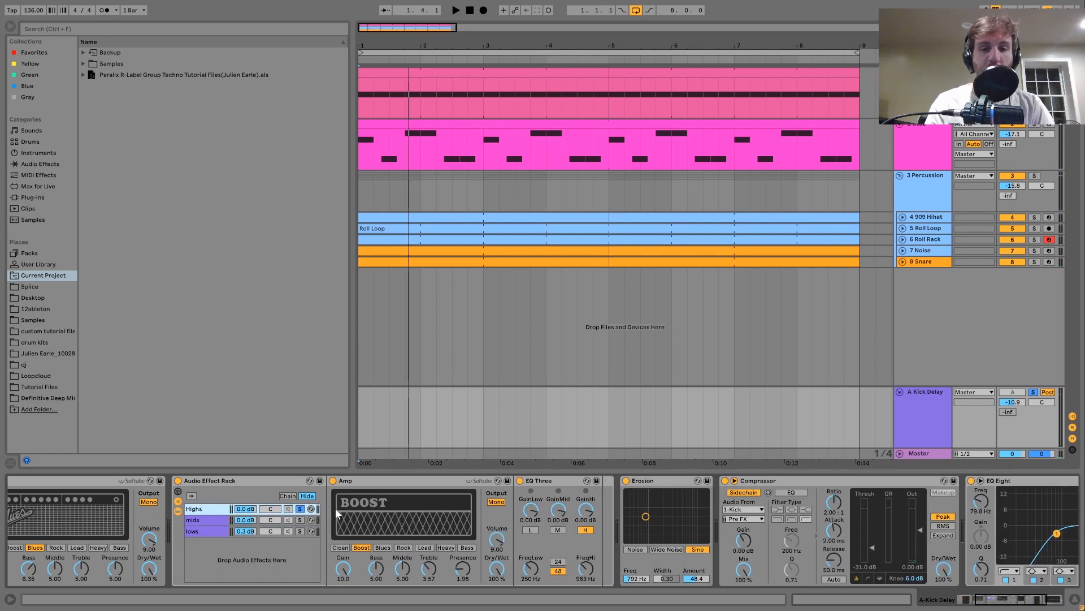
left_click(404, 548)
key("space")
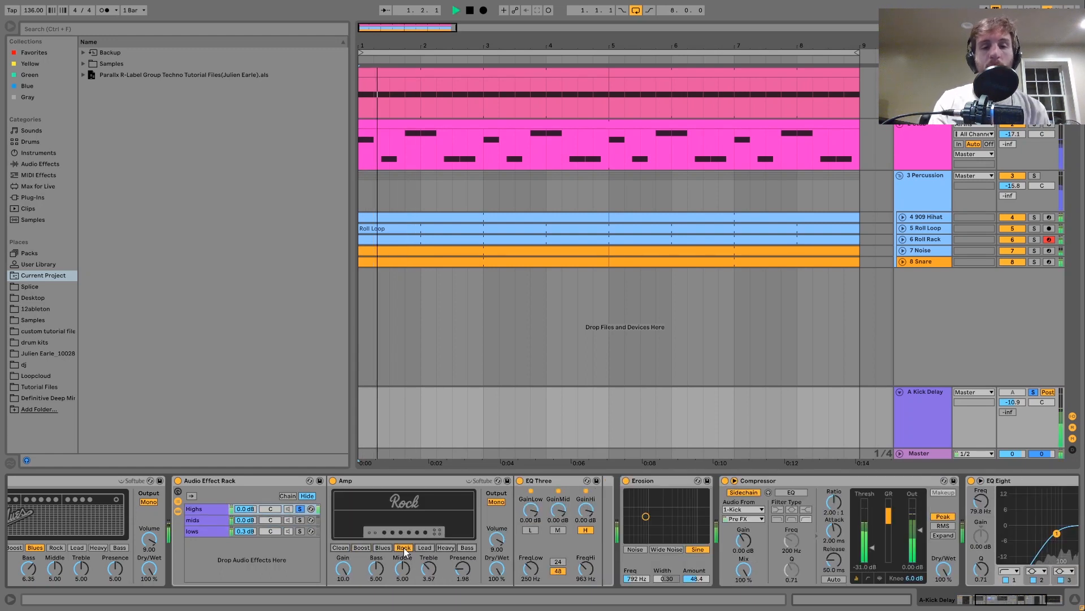
left_click(362, 547)
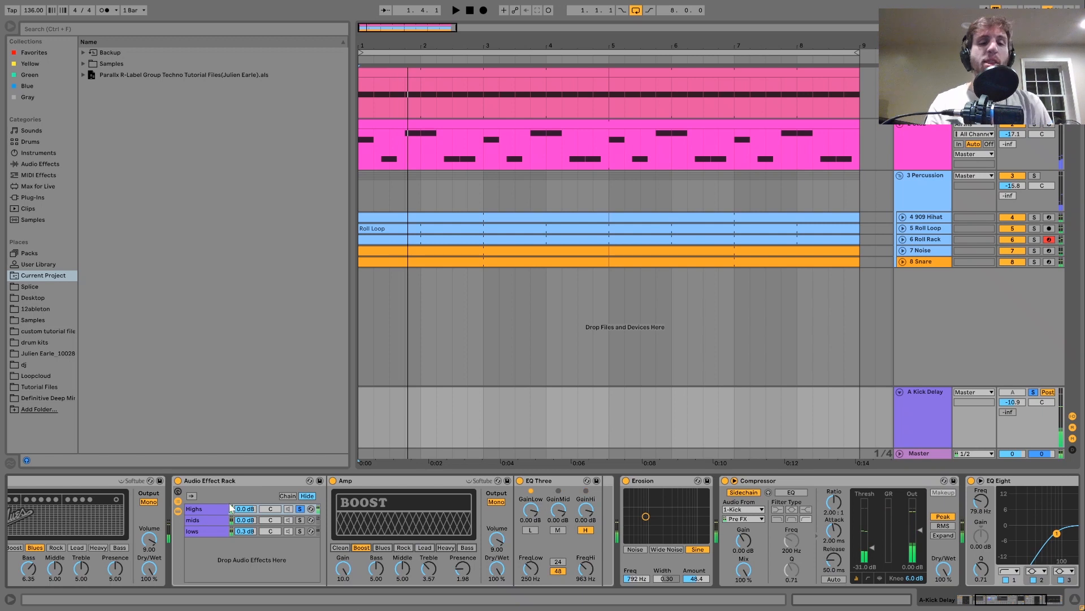
left_click(300, 510)
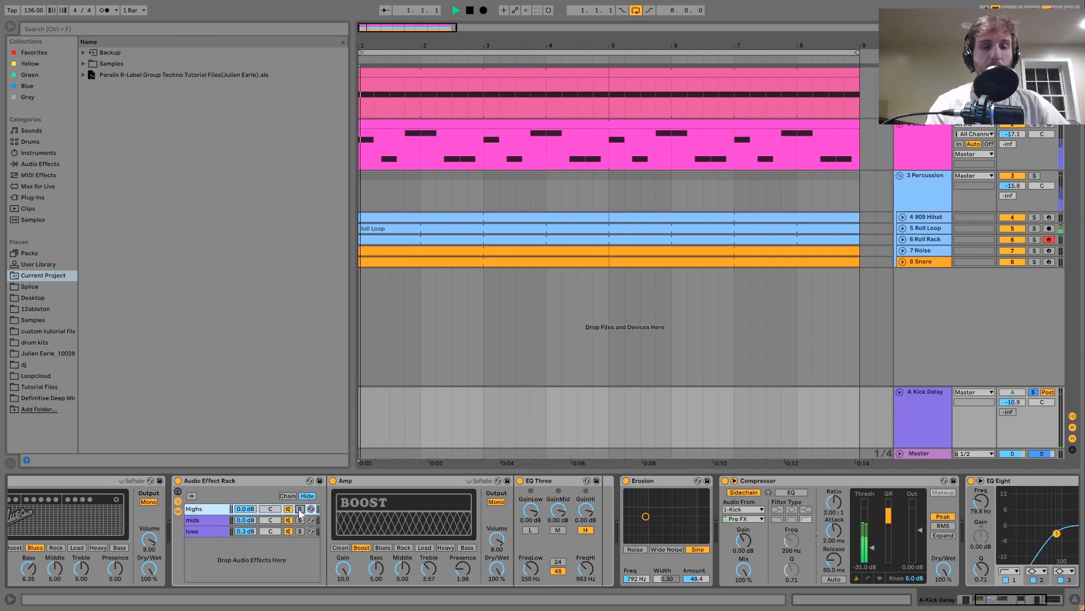
Bypass the EQ Eight, Compressor and Erosion, listen without them, and undo the three bypasses.
scroll(300, 511, "right", 5)
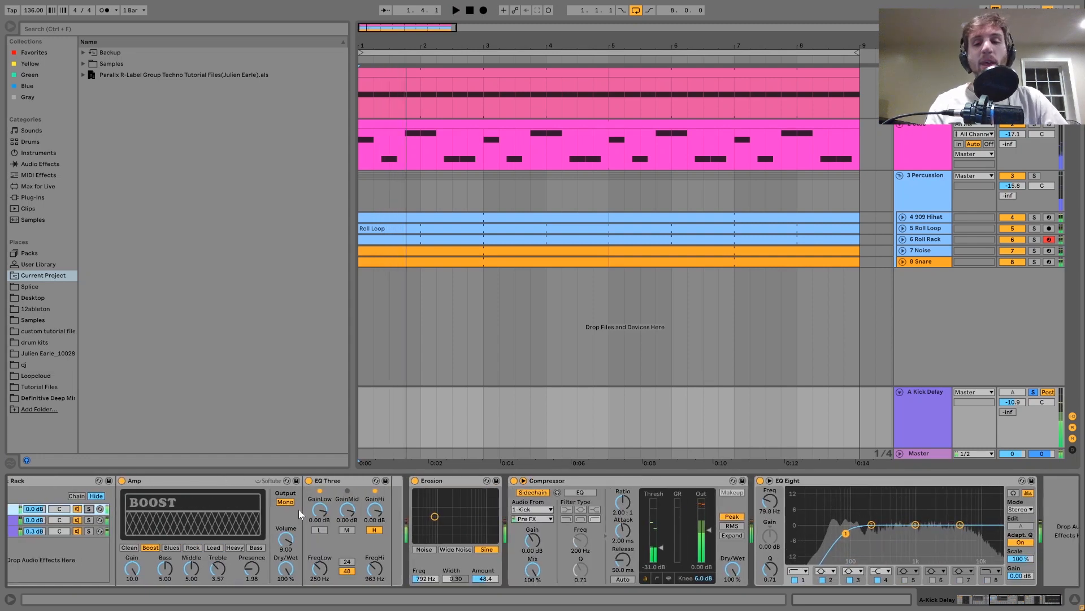
left_click(760, 481)
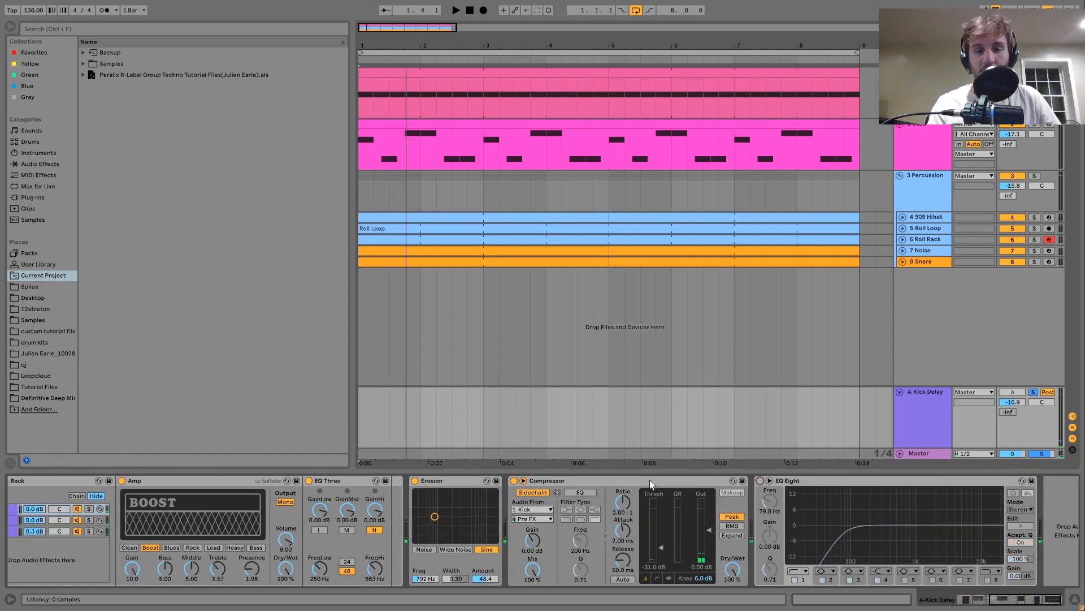
left_click(514, 481)
left_click(415, 480)
key("space")
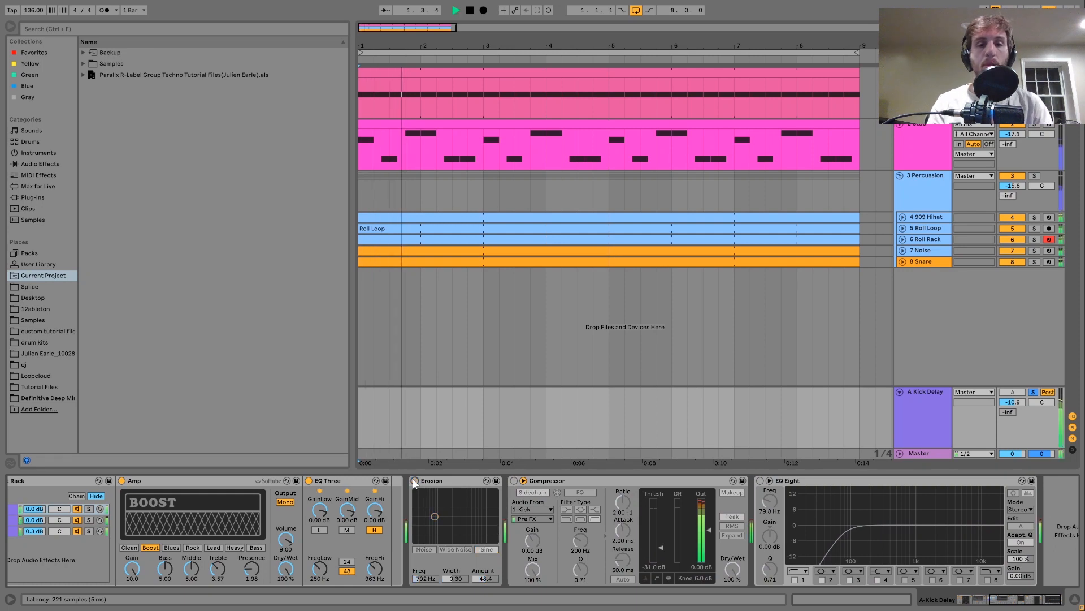
key("ctrl+z")
key("ctrl+z")
key("ctrl+z")
key("space")
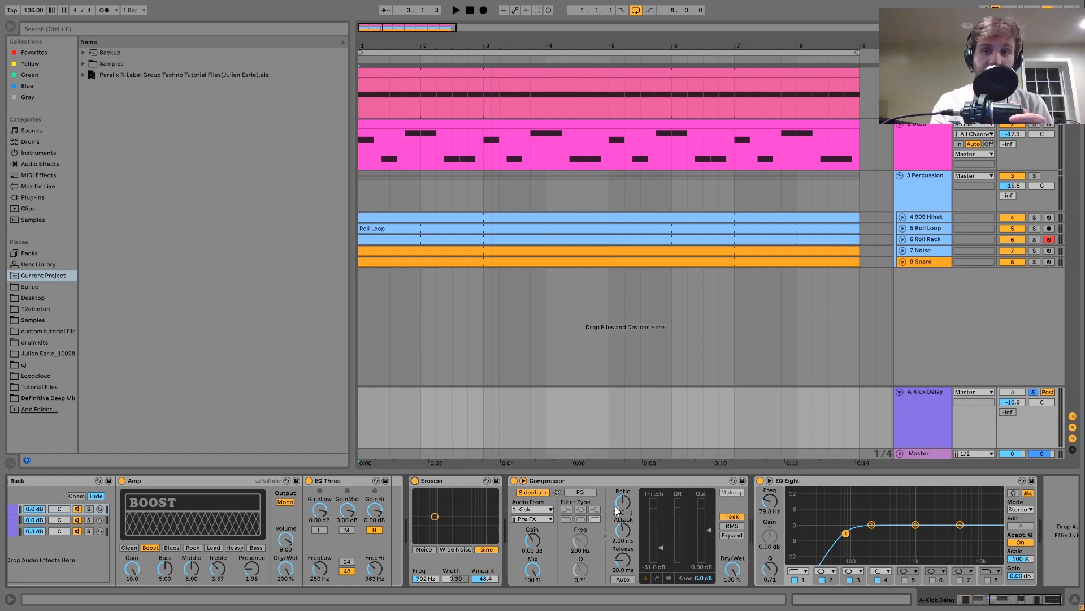
Show the 1 Kick track's devices, return to A Kick Delay's devices, and play with the EQ Eight's first band selected.
left_click(924, 73)
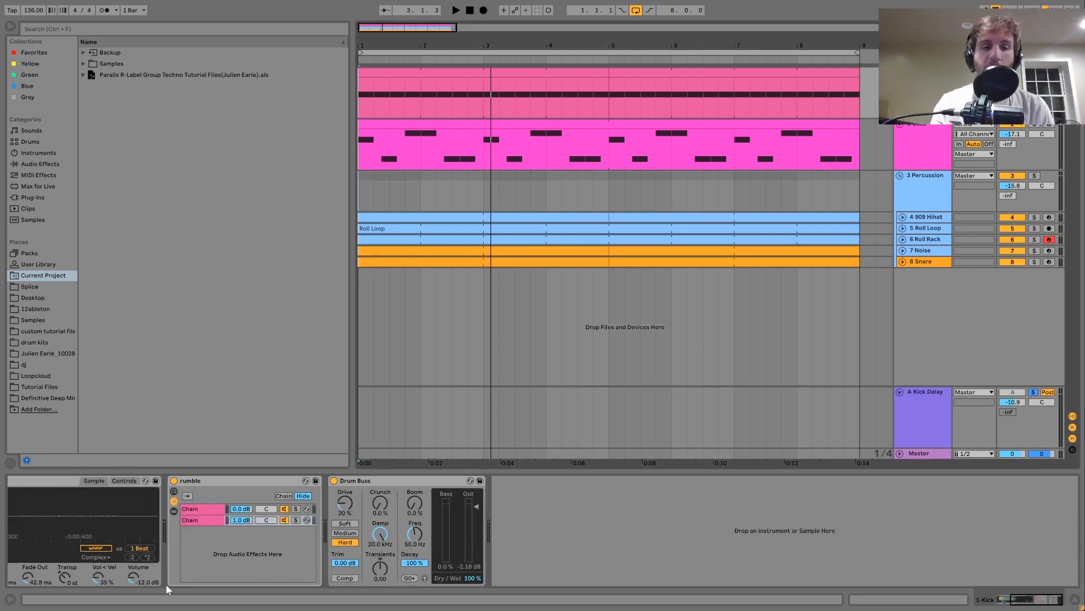
left_click(941, 391)
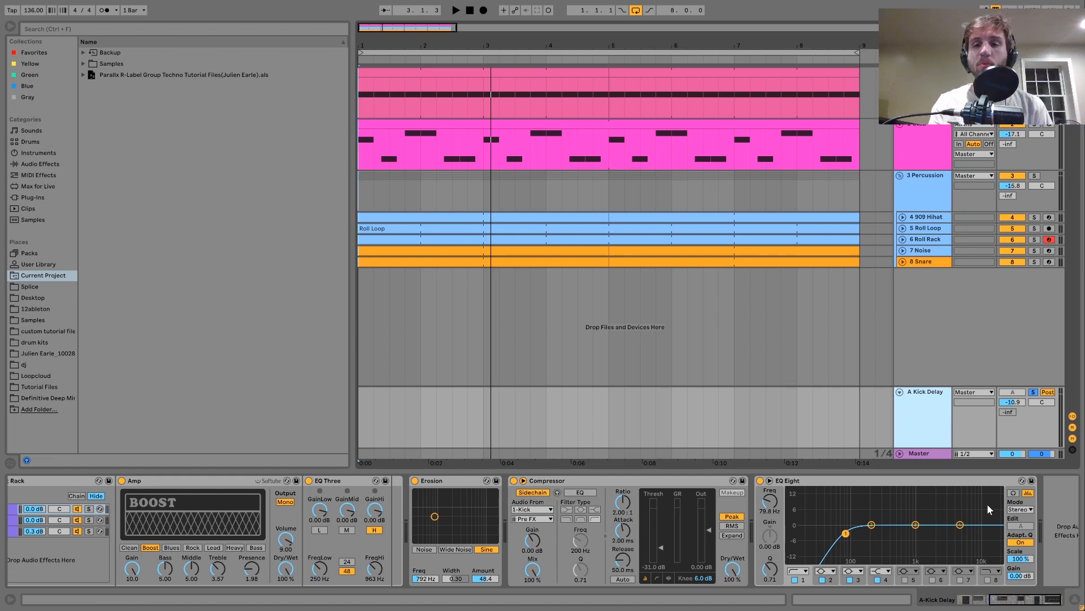
key("space")
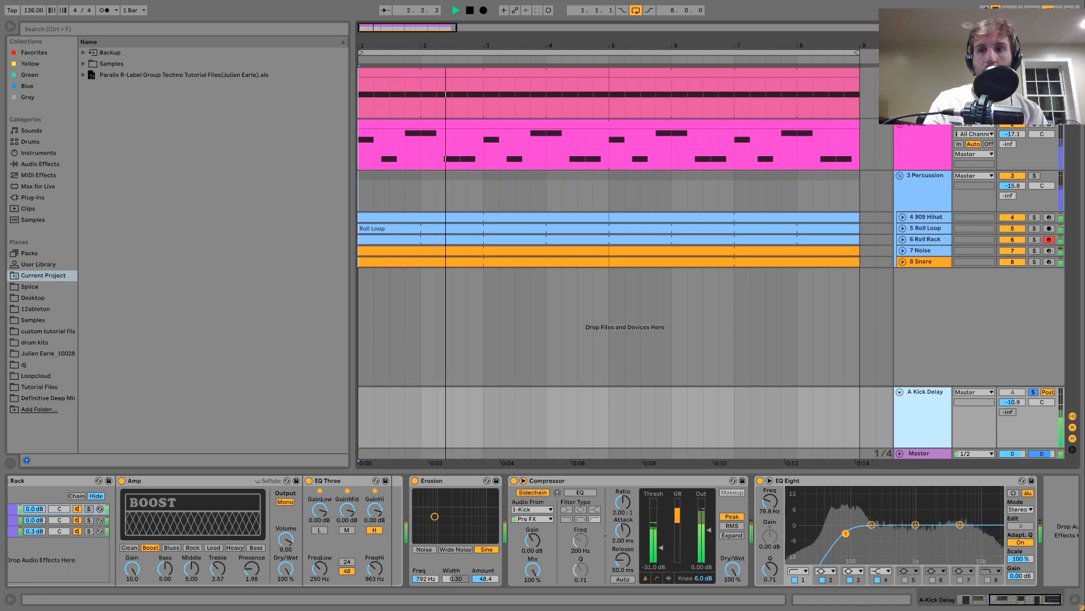
left_click(846, 534)
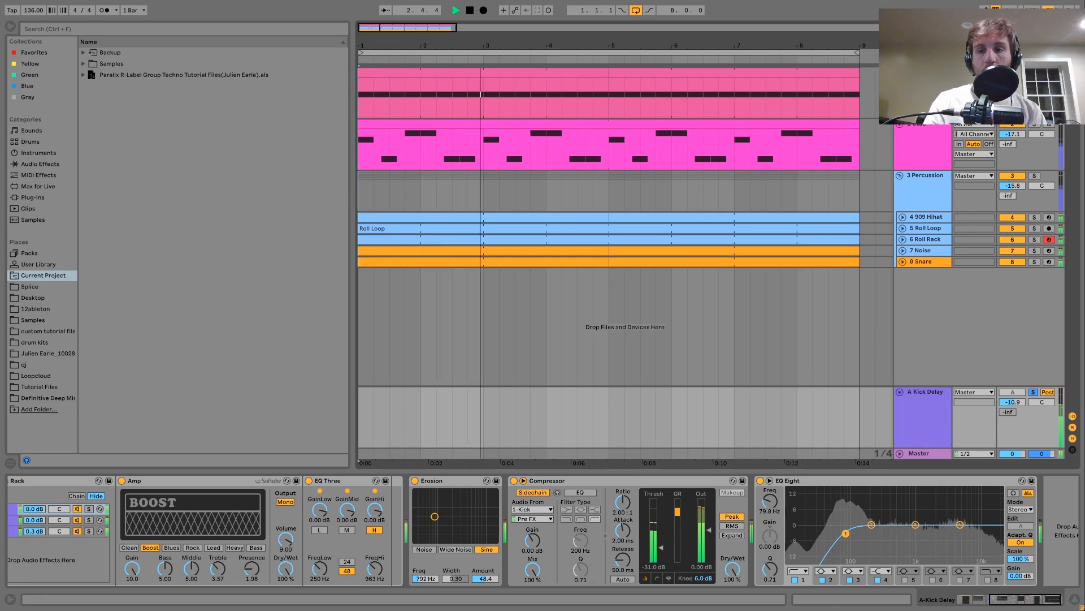
Unsolo the A Kick Delay return and play short passages from the start of the loop.
left_click(1033, 393)
key("space")
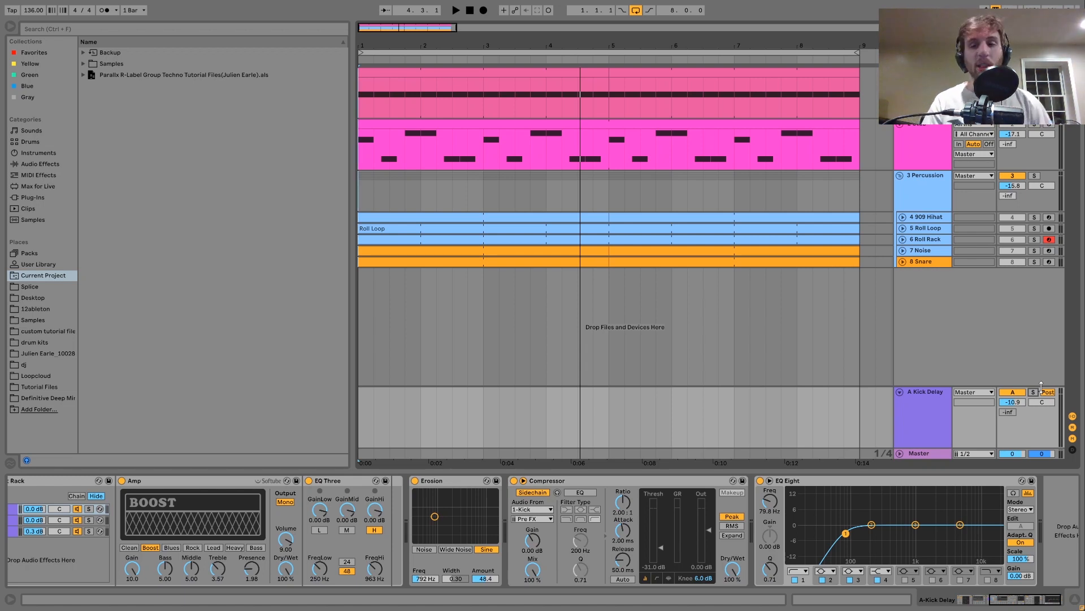
key("space")
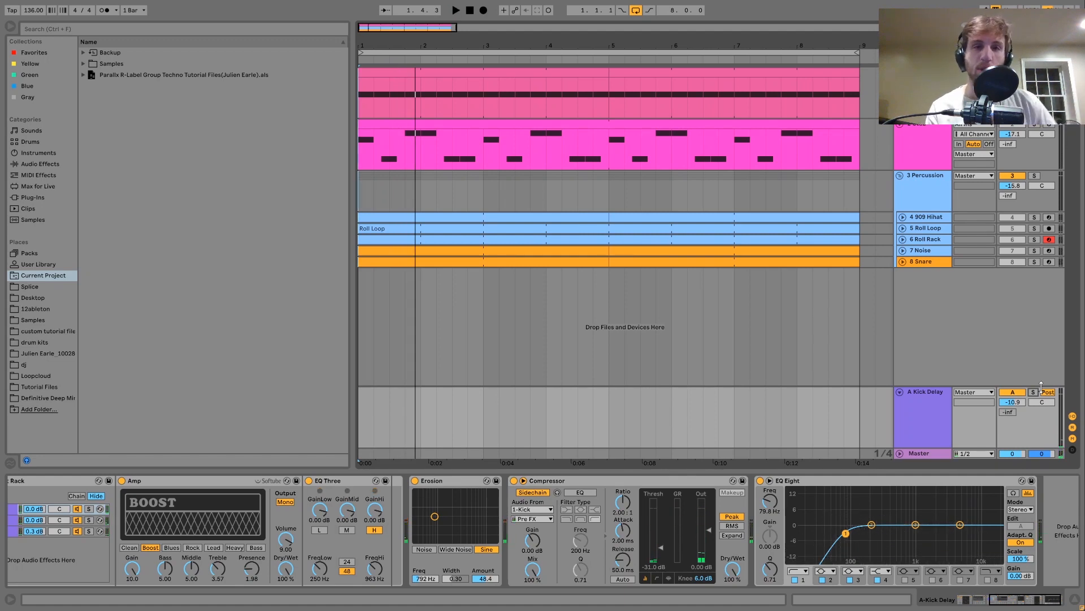
key("space")
key("space")
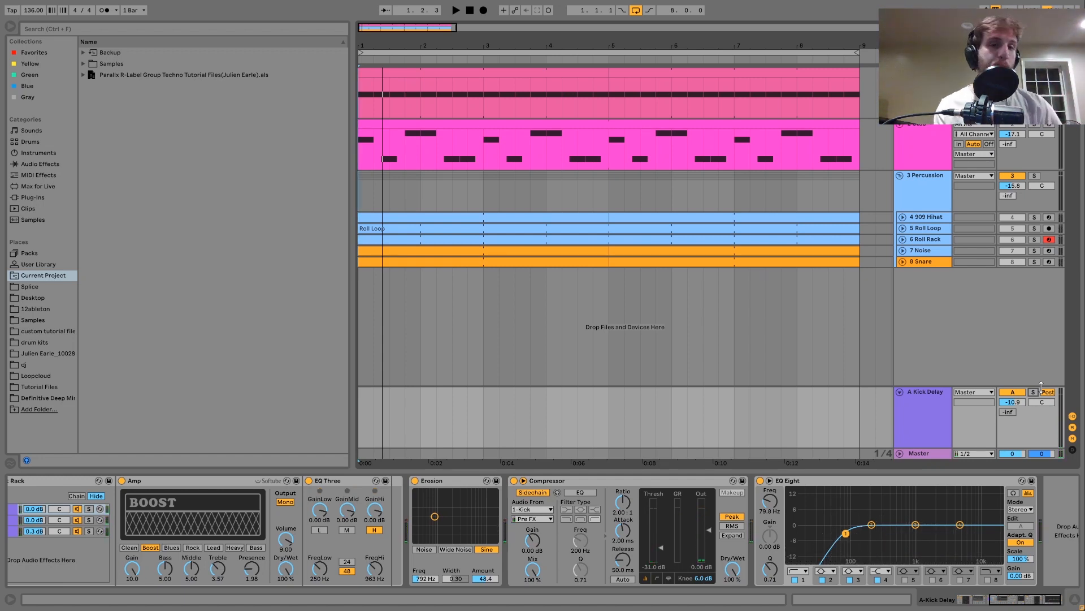
key("space")
key("space")
Select the 2 Stab track, play it, and open its MIDI clip's notes for playback.
left_click(932, 138)
key("space")
double_click(645, 122)
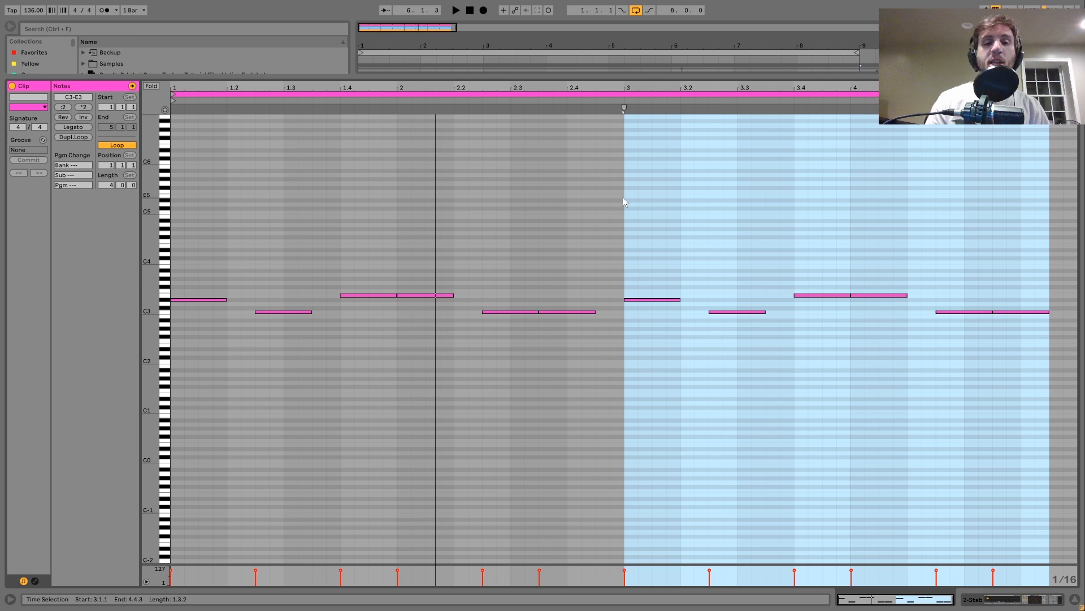
key("space")
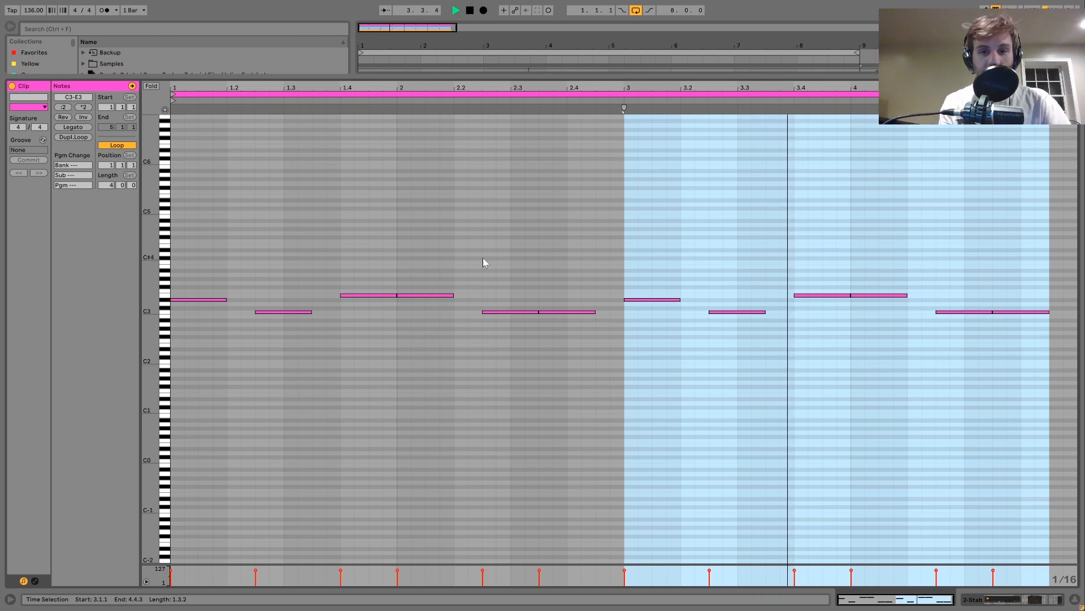
Stop playback and select the stab clip's notes in the first two bars one after another, up to the last C3 note of bar 2.
key("space")
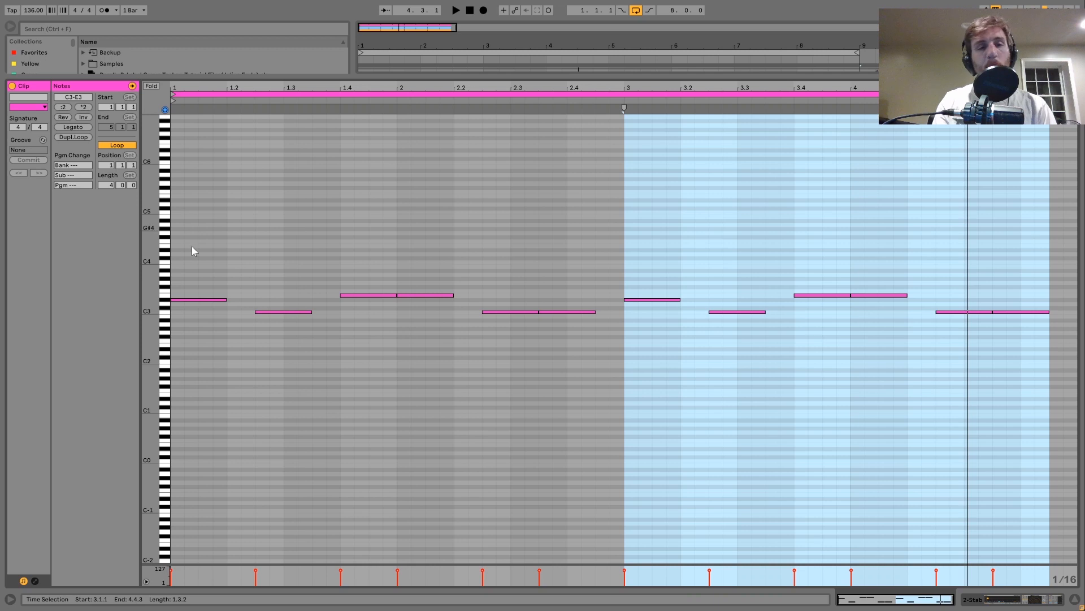
left_click_drag(215, 326, 210, 286)
left_click_drag(297, 337, 307, 290)
mouse_move(378, 222)
left_mouse_down()
mouse_move(369, 304)
mouse_move(452, 311)
left_mouse_up()
left_click(485, 323)
left_click(561, 313)
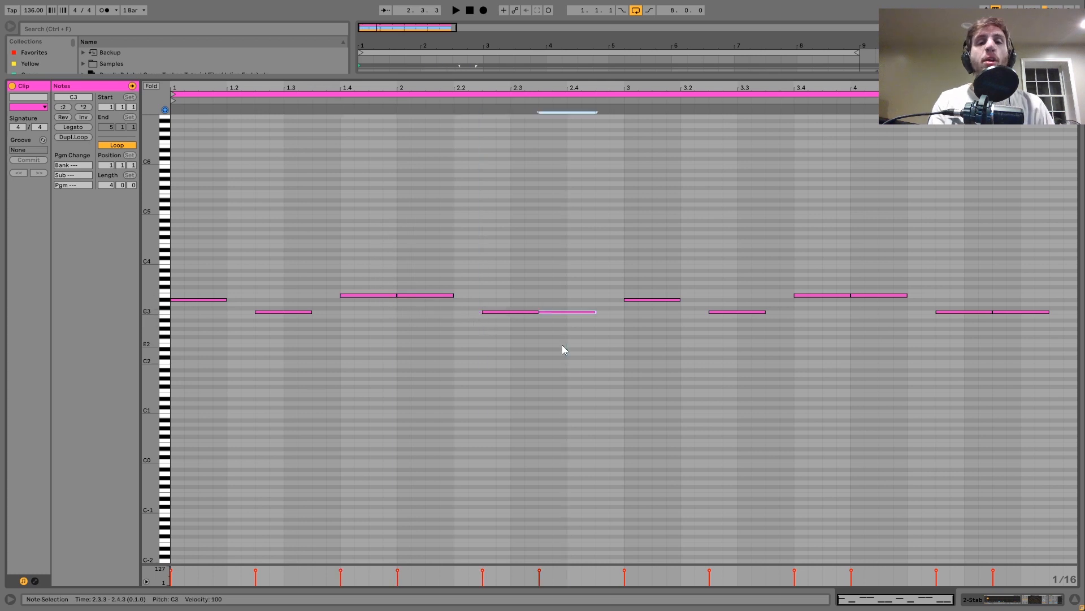
Select all C3 notes in the stab clip, followed by the individual notes in bar 1 up to the higher pair at beat 1.4.
left_click(164, 316)
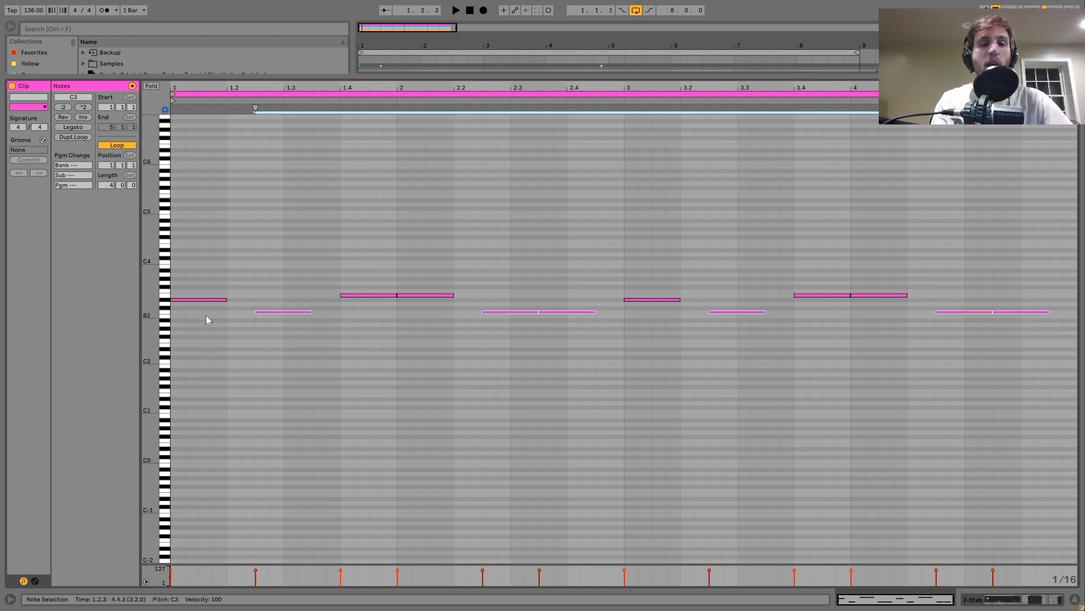
left_click(278, 315)
left_click_drag(194, 334, 213, 300)
left_click_drag(395, 275, 389, 325)
Play the stab with its device chain shown, unsolo it, and select its arrangement clip to hear it in the full mix.
key("space")
left_click(1020, 602)
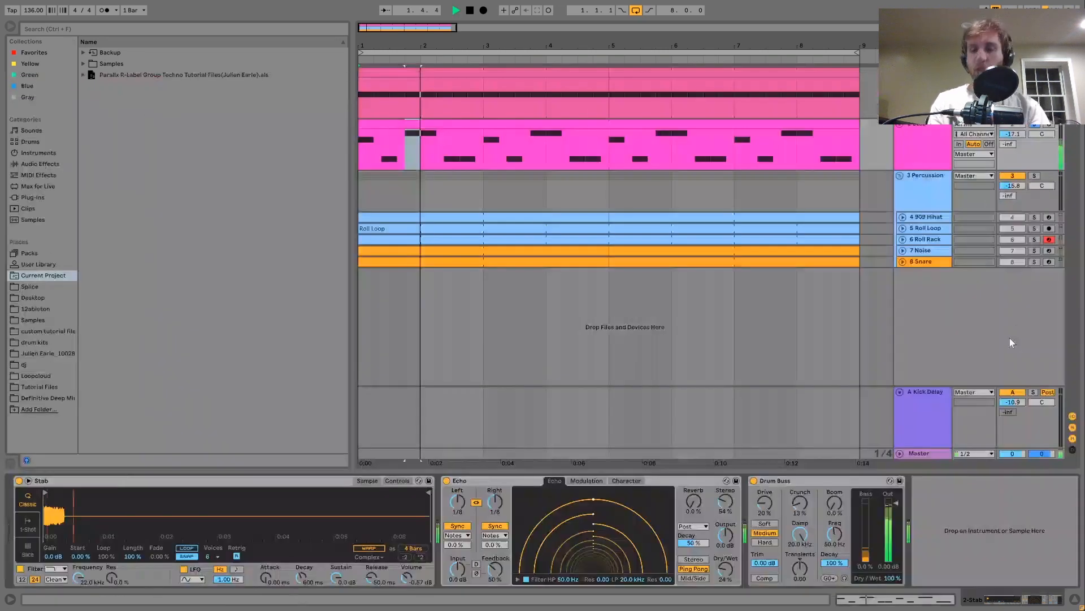
key("space")
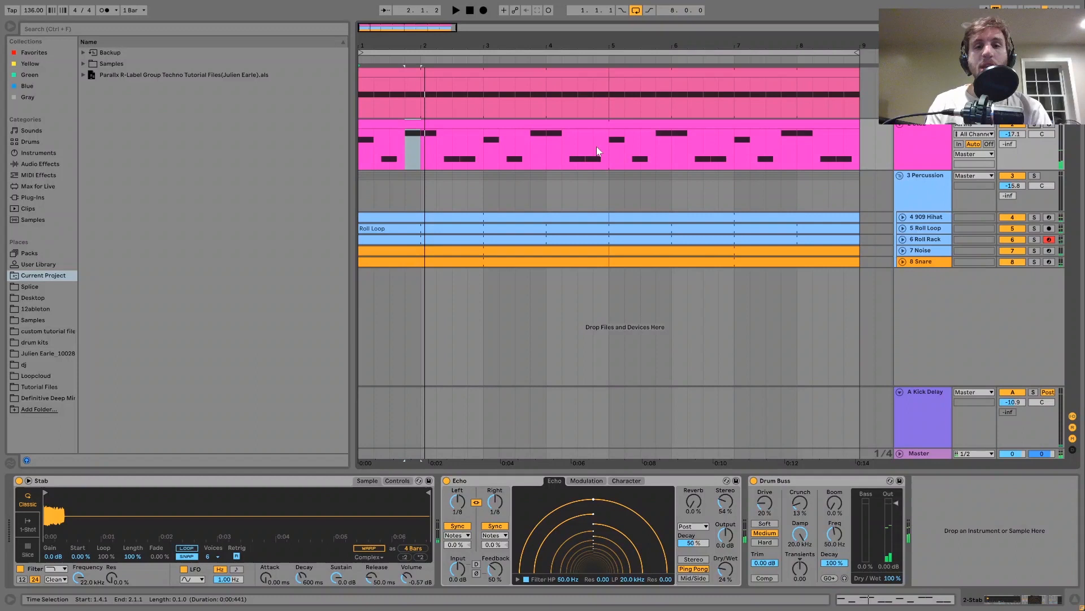
left_click(574, 125)
key("space")
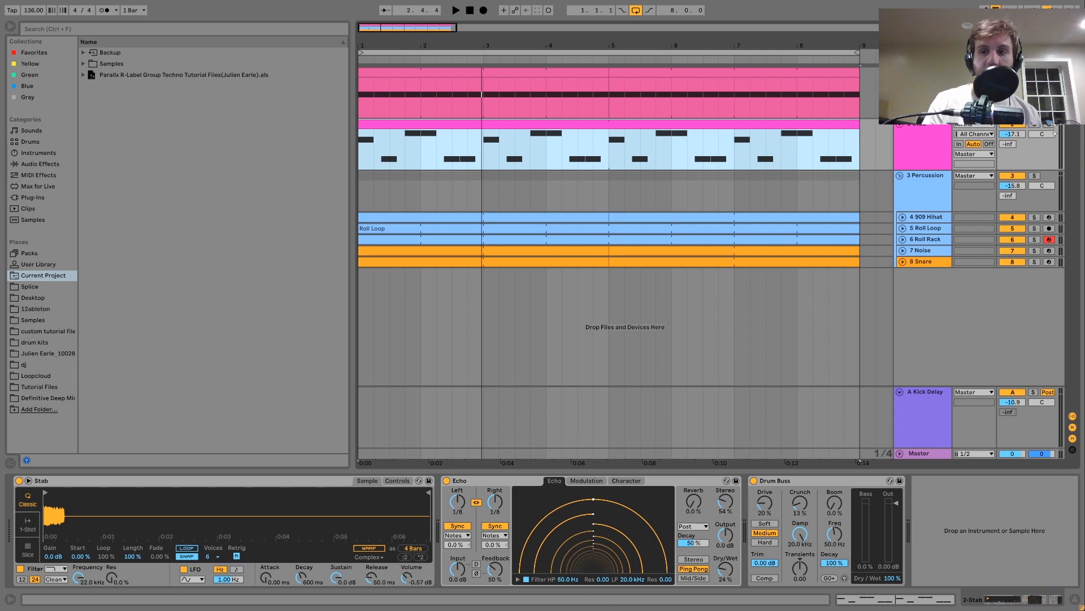
Compare the 2 Stab track on its own and in the full mix by toggling its solo around playback.
left_click(1033, 127)
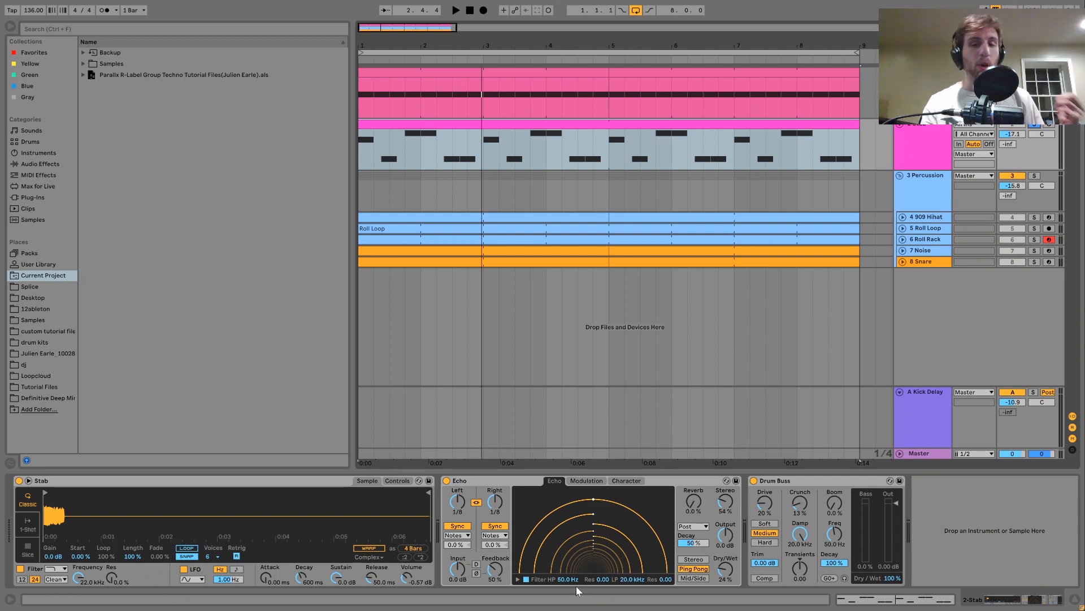
key("space")
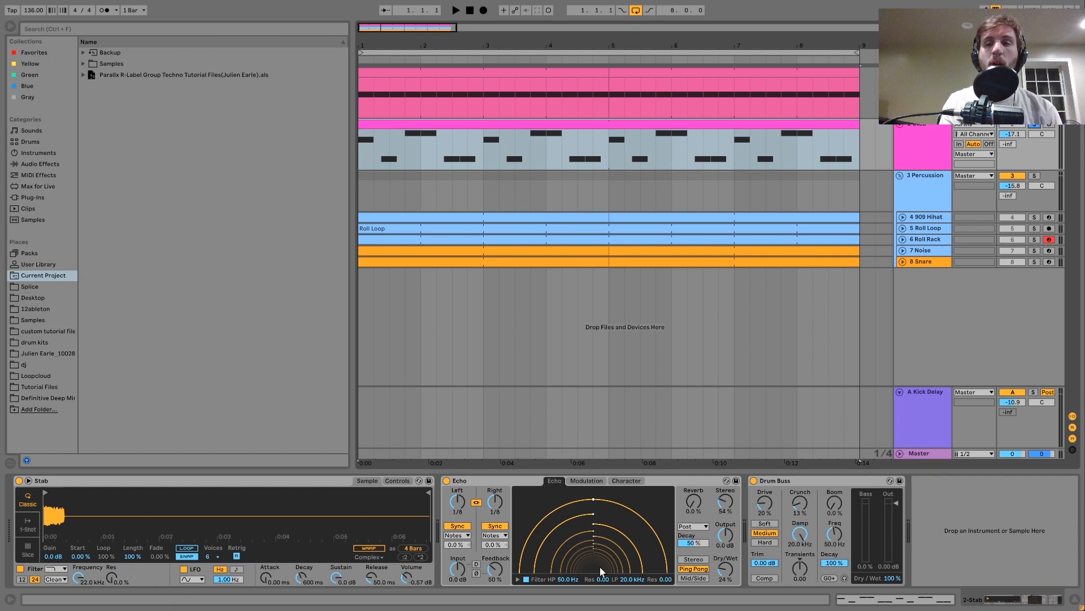
left_click(1034, 126)
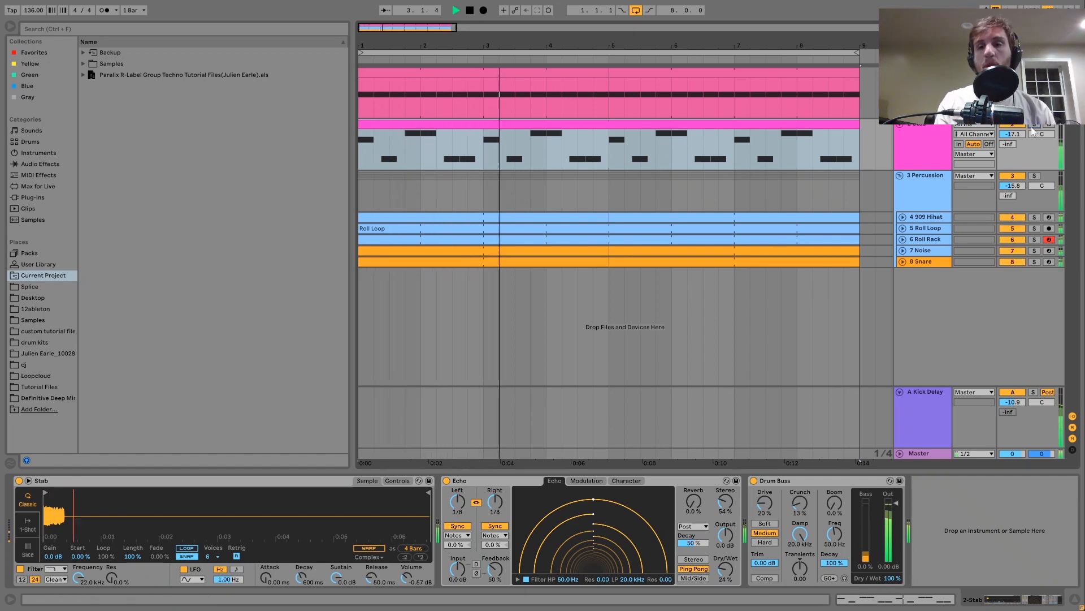
left_click(1033, 126)
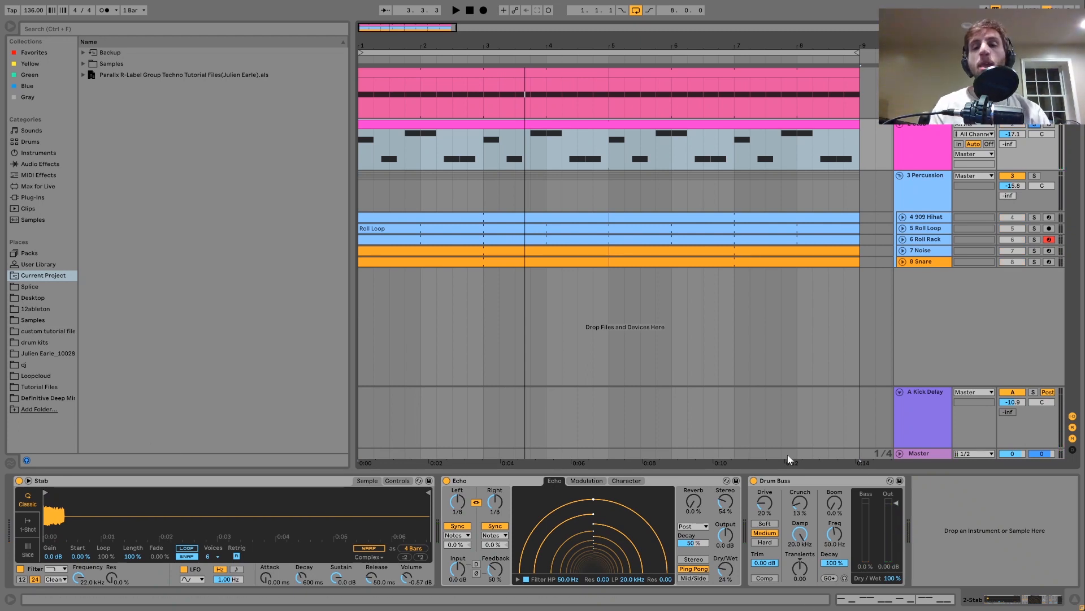
Play the soloed stab while bypassing and re-enabling its Drum Buss, and unsolo the 2 Stab track.
key("space")
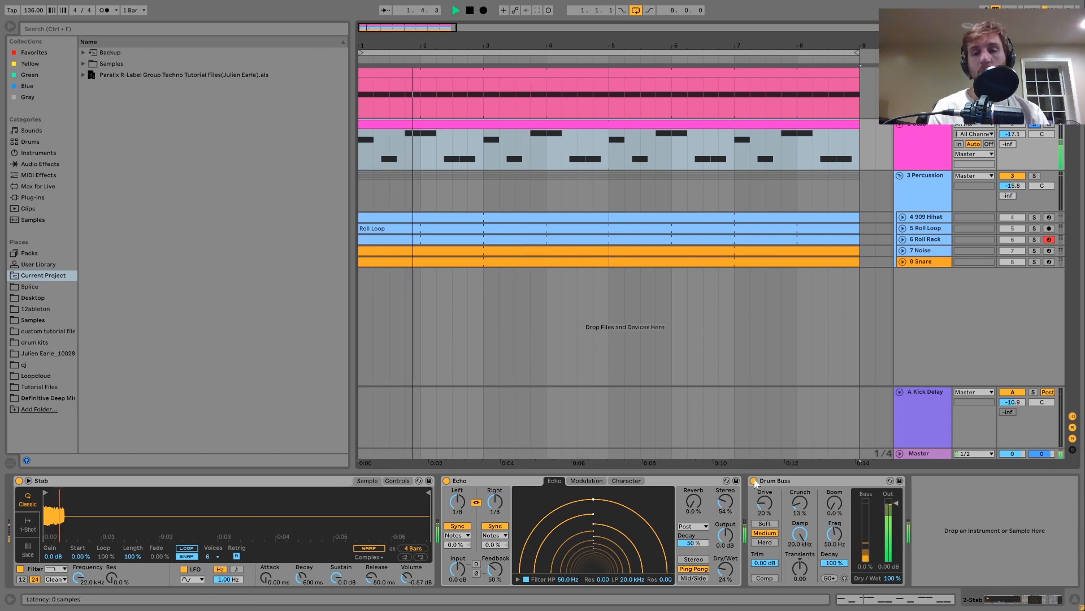
left_click(754, 480)
left_click(754, 481)
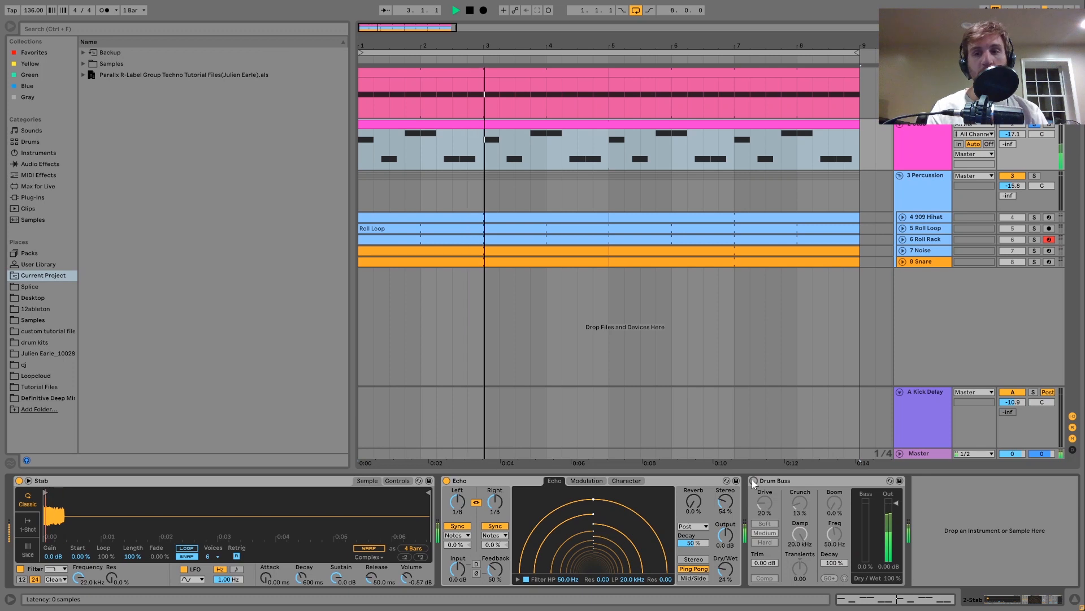
left_click(1035, 125)
left_click(918, 144)
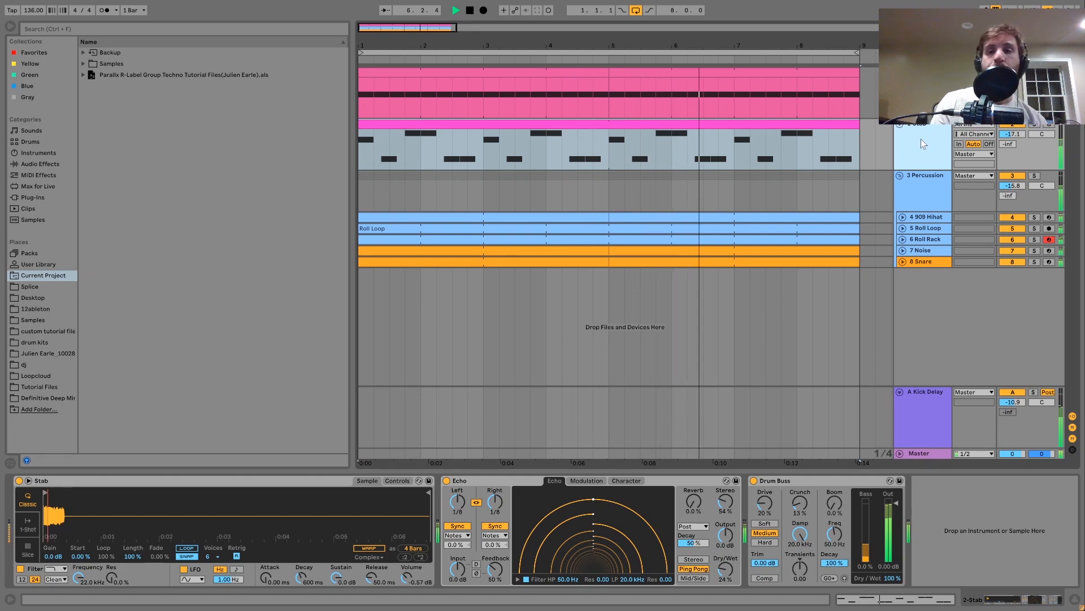
Solo the 4 909 Hihat track, unfold its lane, and play its pattern from the start of the loop.
left_click(1035, 219)
left_click(903, 217)
key("space")
left_click(906, 243)
key("space")
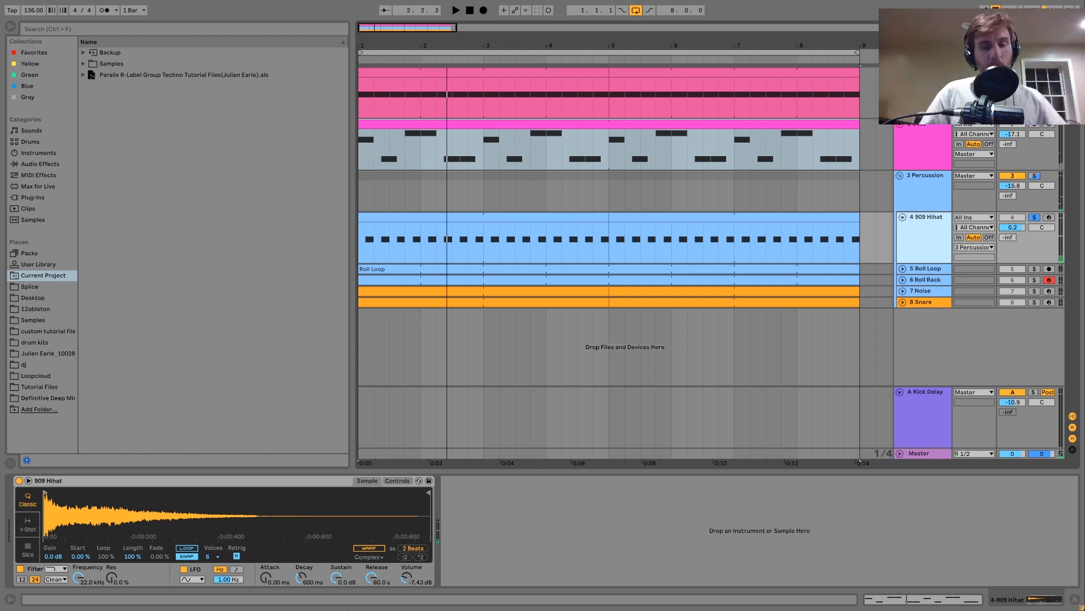
key("space")
key("space")
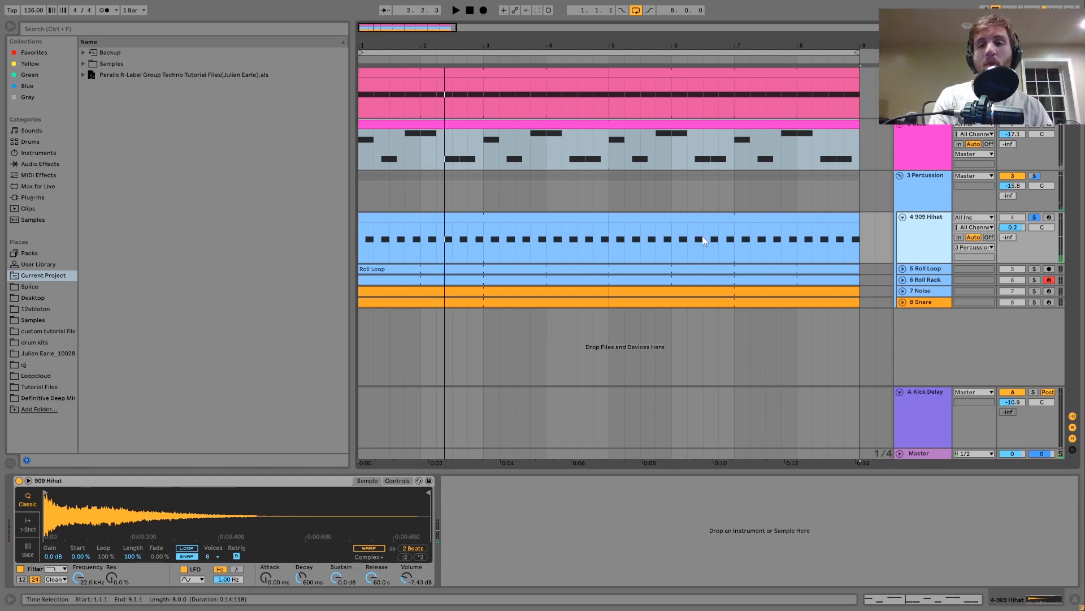
Unsolo the 909 Hihat, play the full mix in short passages, and solo the 5 Roll Loop track.
left_click(1035, 217)
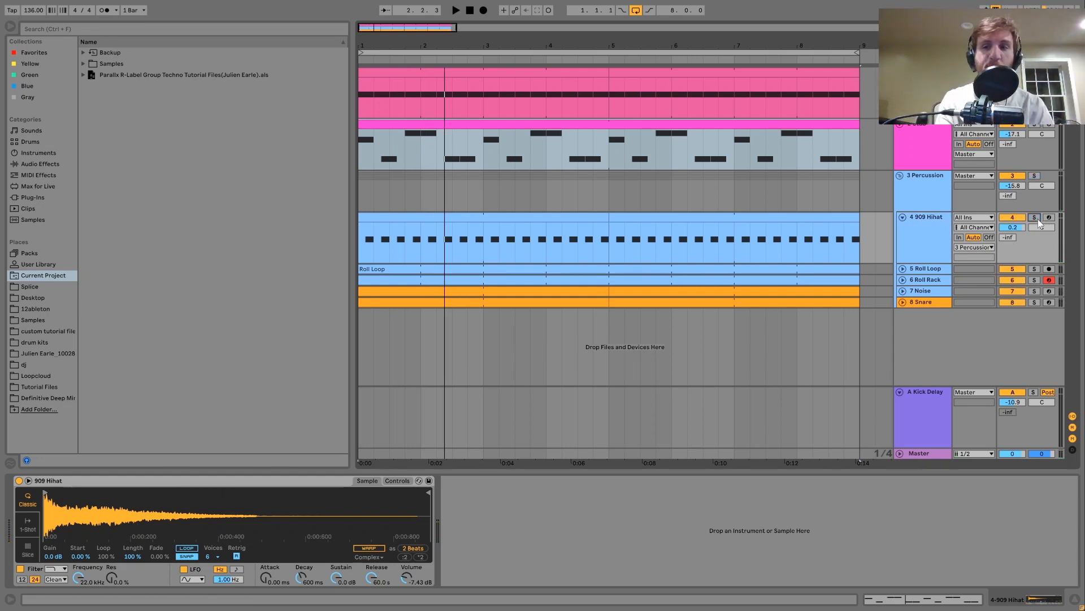
key("space")
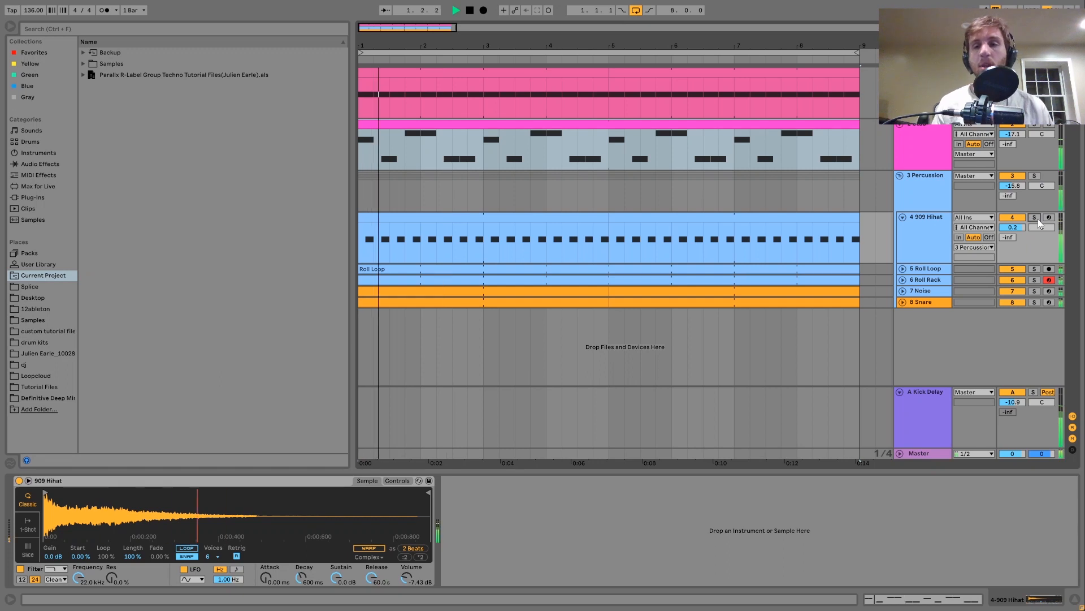
key("space")
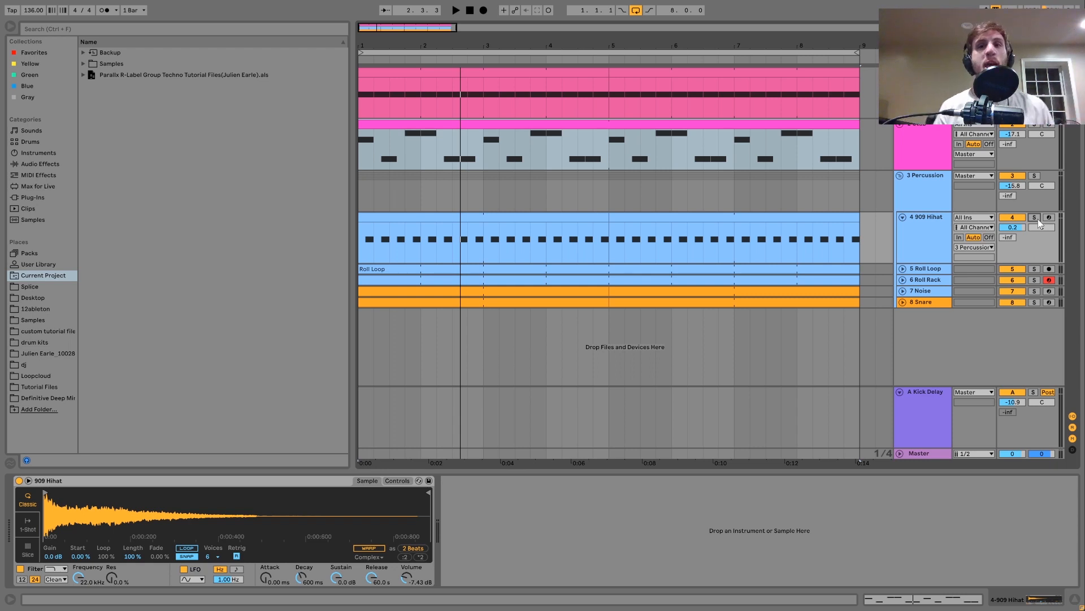
key("space")
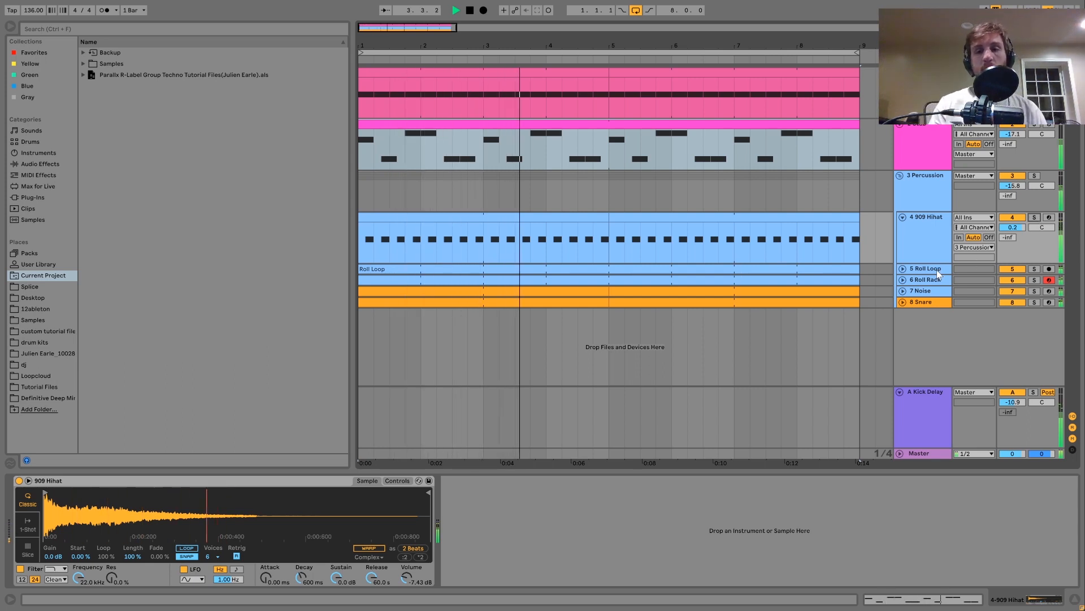
key("space")
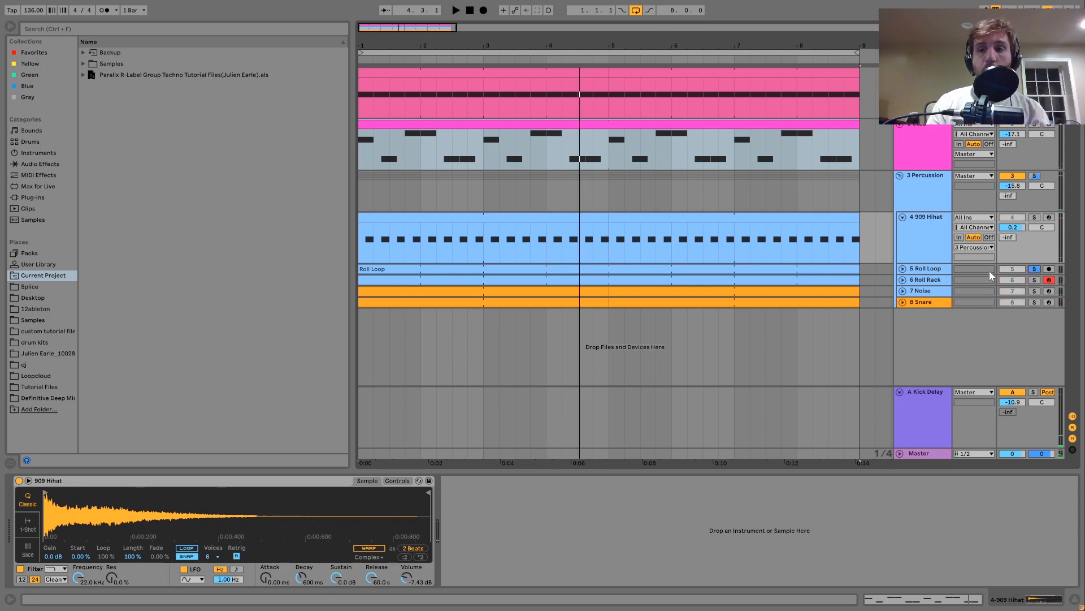
Select the 5 Roll Loop track, unfold its lane to show the waveform, and play short soloed passages.
left_click(935, 273)
key("space")
key("Right")
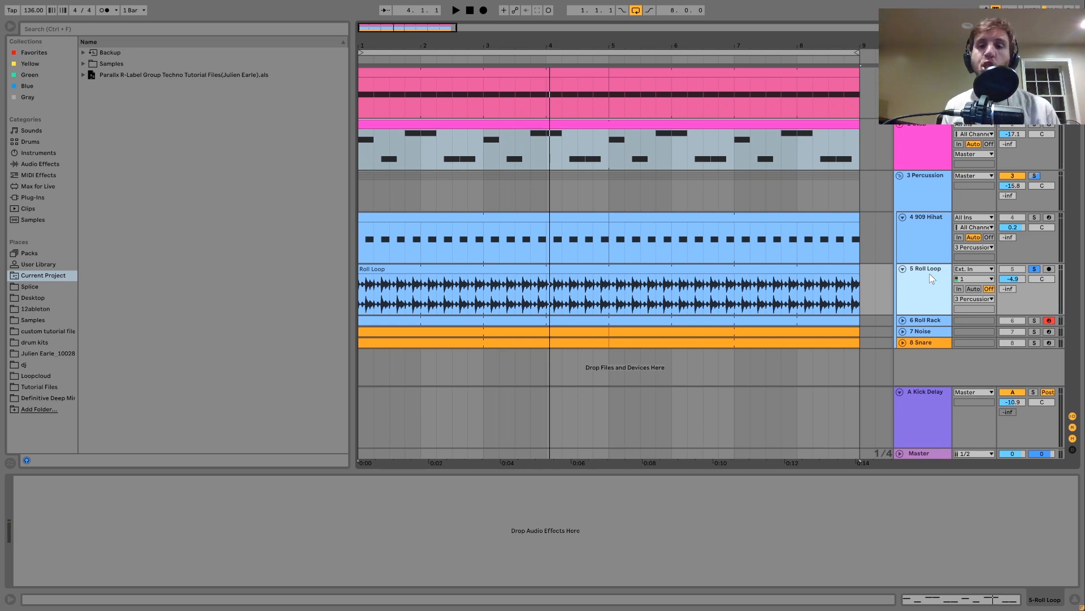
key("space")
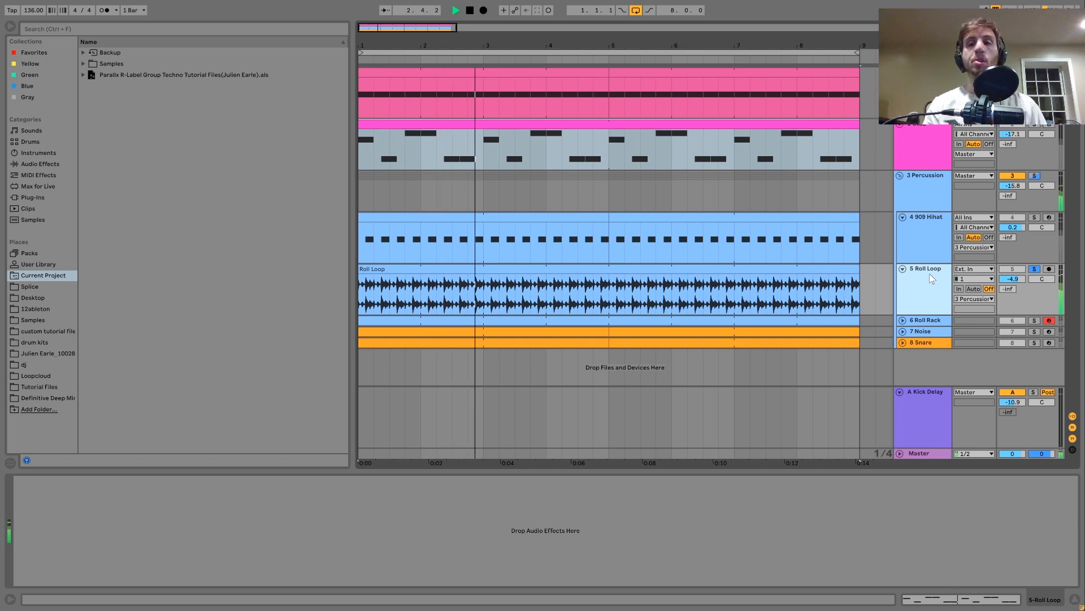
key("space")
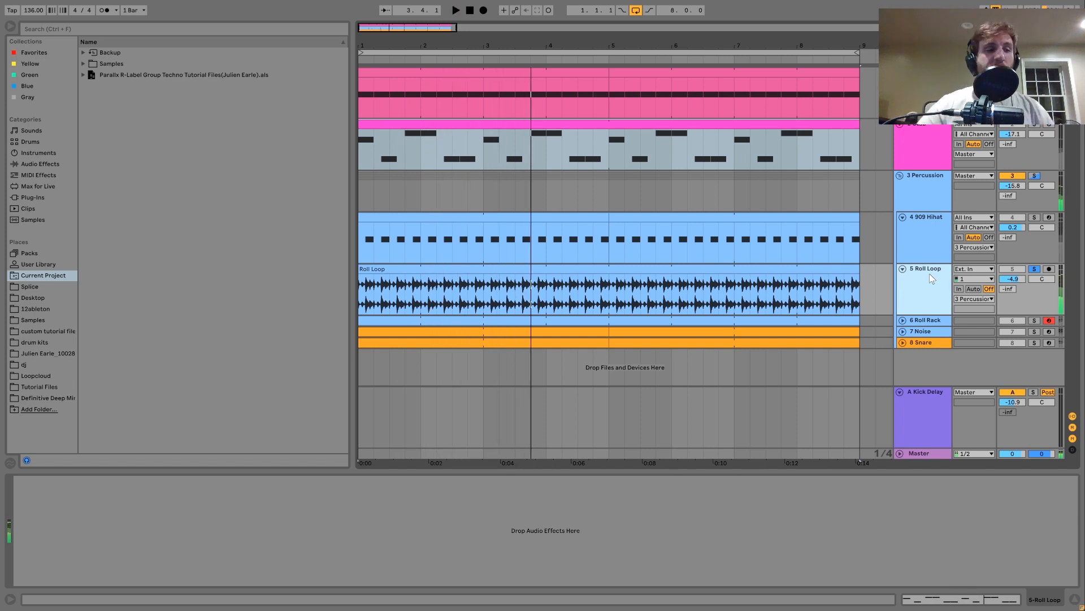
key("space")
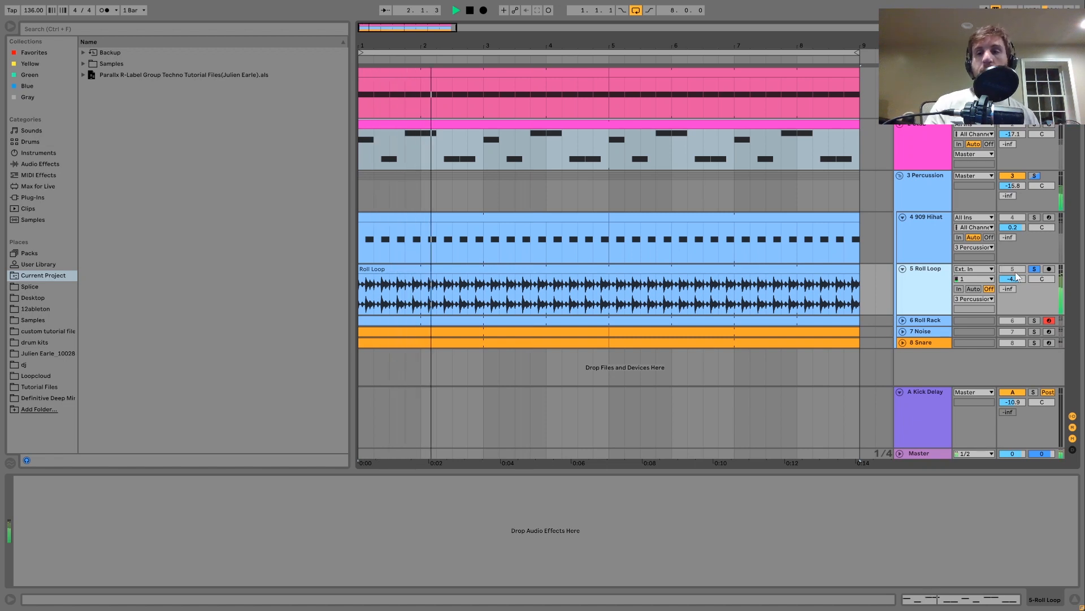
key("space")
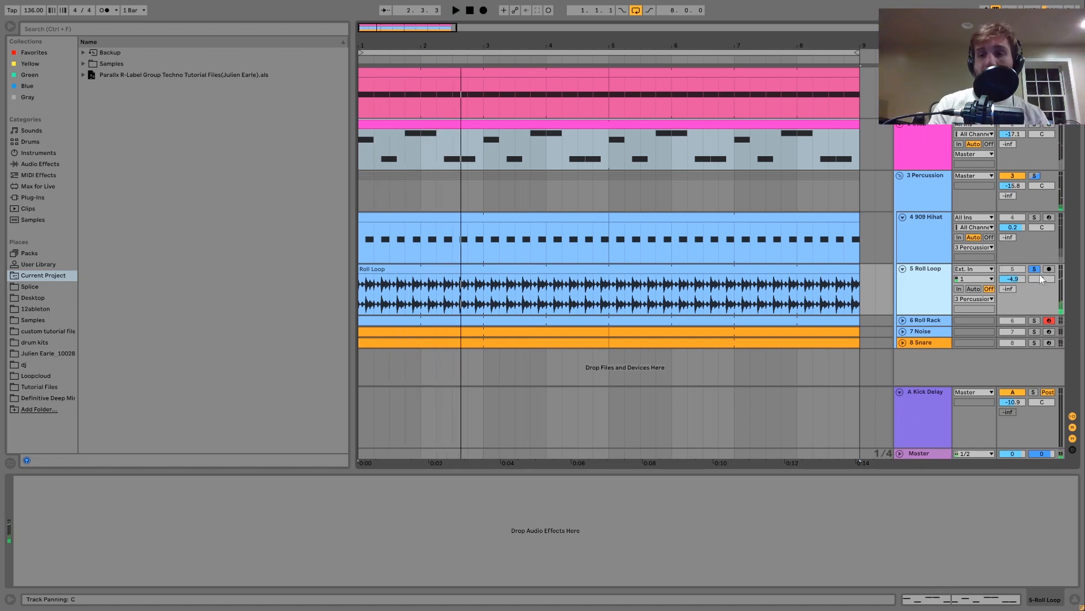
Unsolo the Roll Loop to hear it in the full mix, and solo it again.
left_click(1034, 270)
key("space")
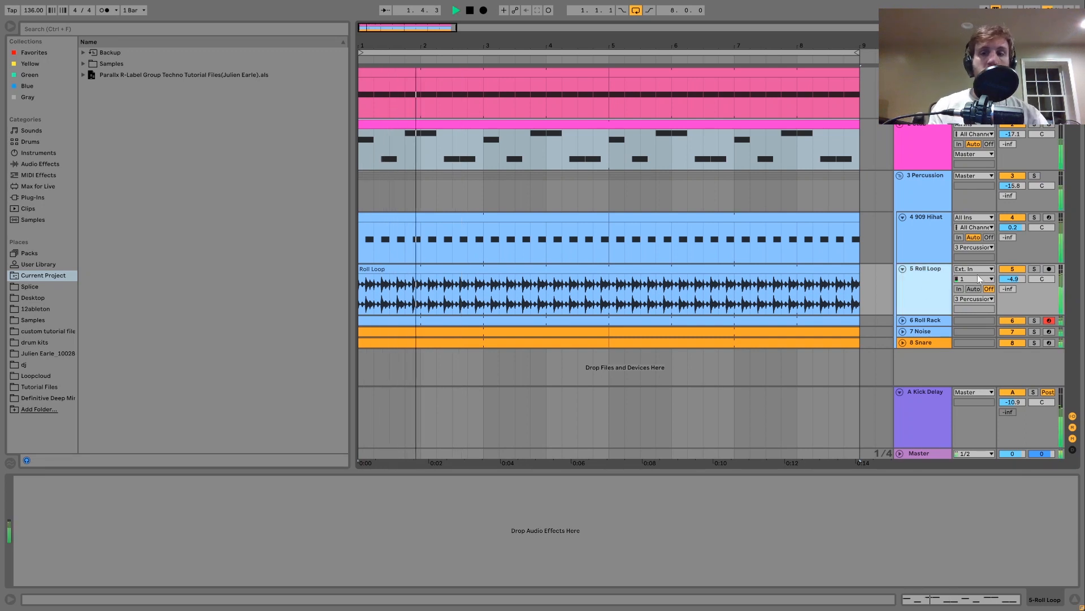
left_click(1035, 270)
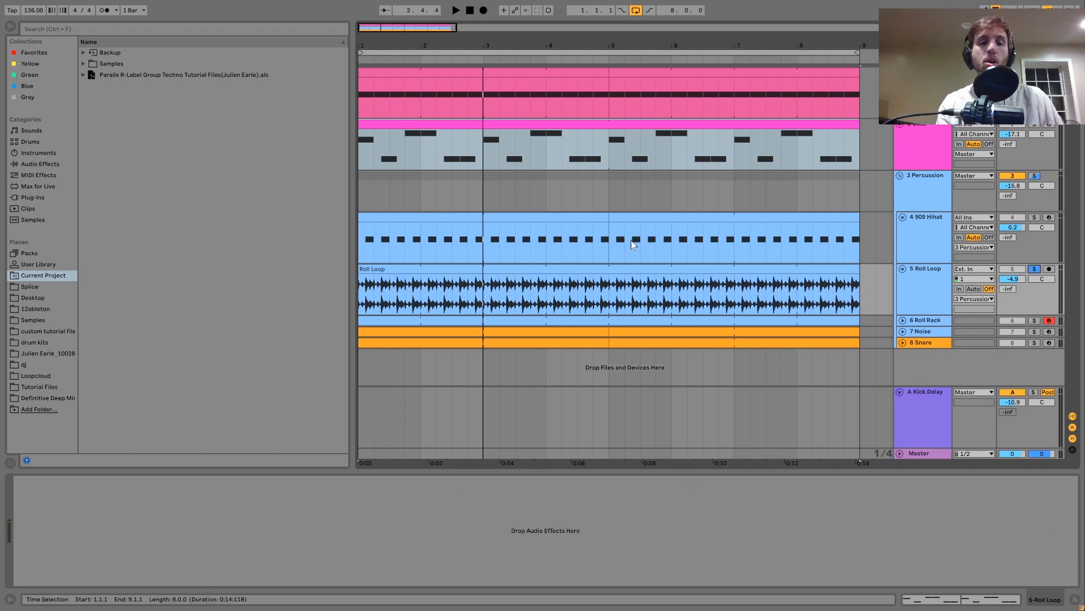
Select the Roll Loop clip in the arrangement and play brief soloed passages from its beginning.
left_click(629, 266)
key("space")
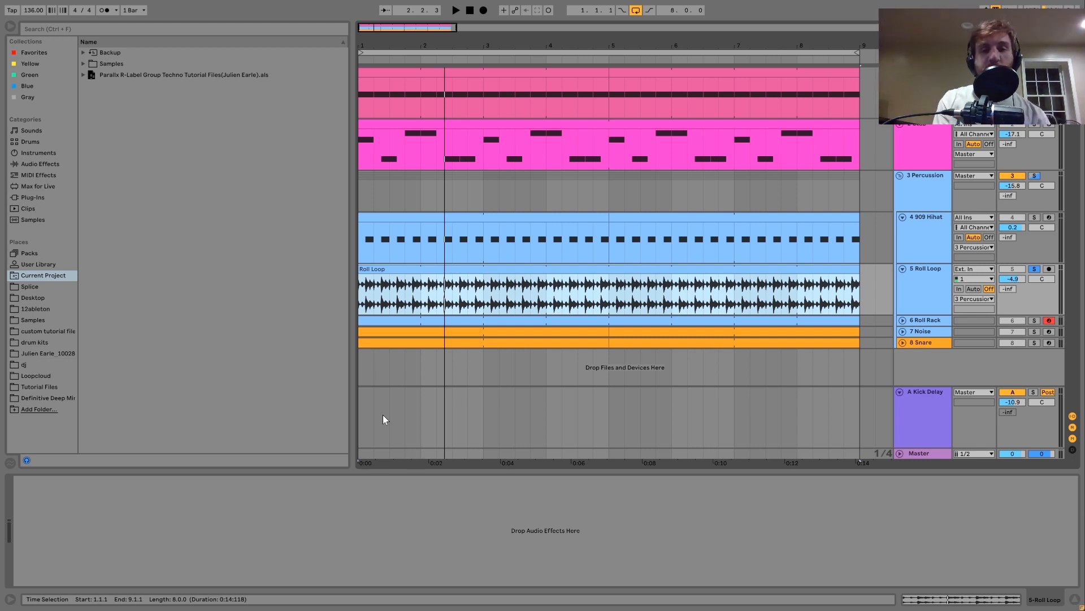
key("space")
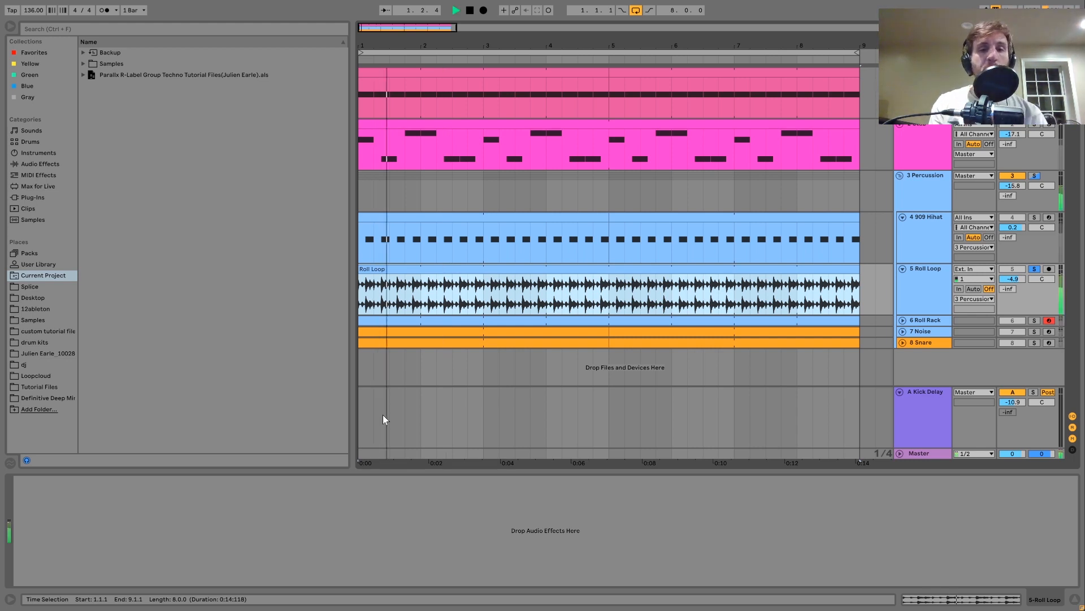
key("space")
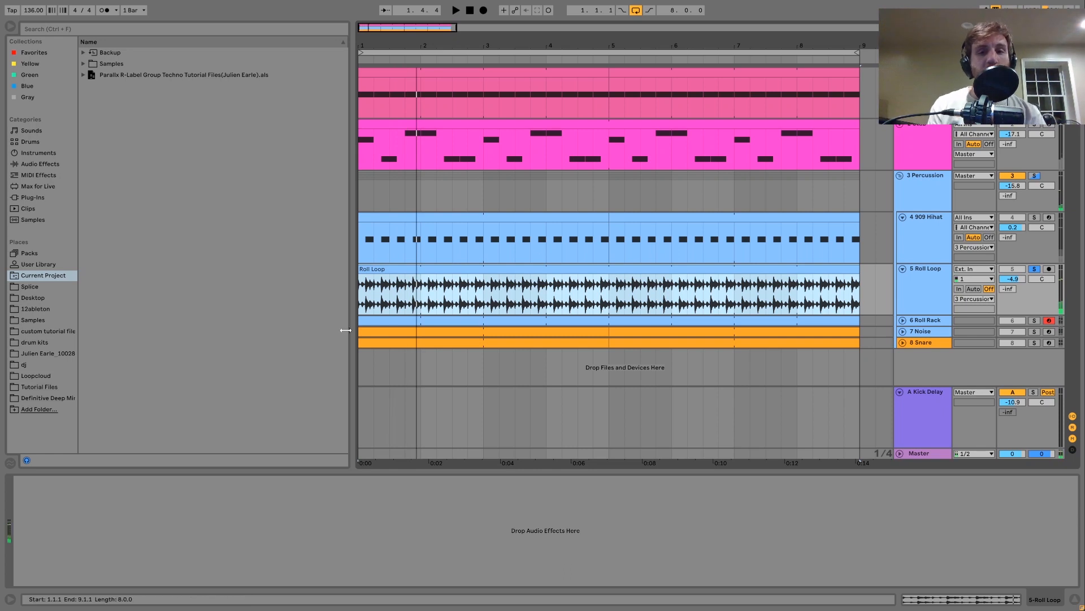
key("space")
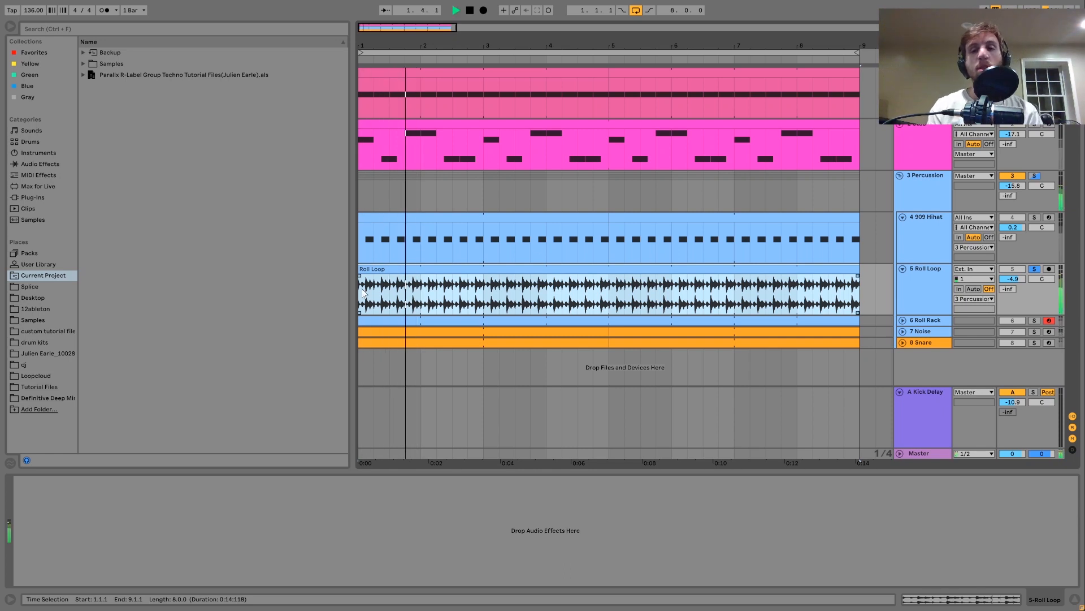
key("space")
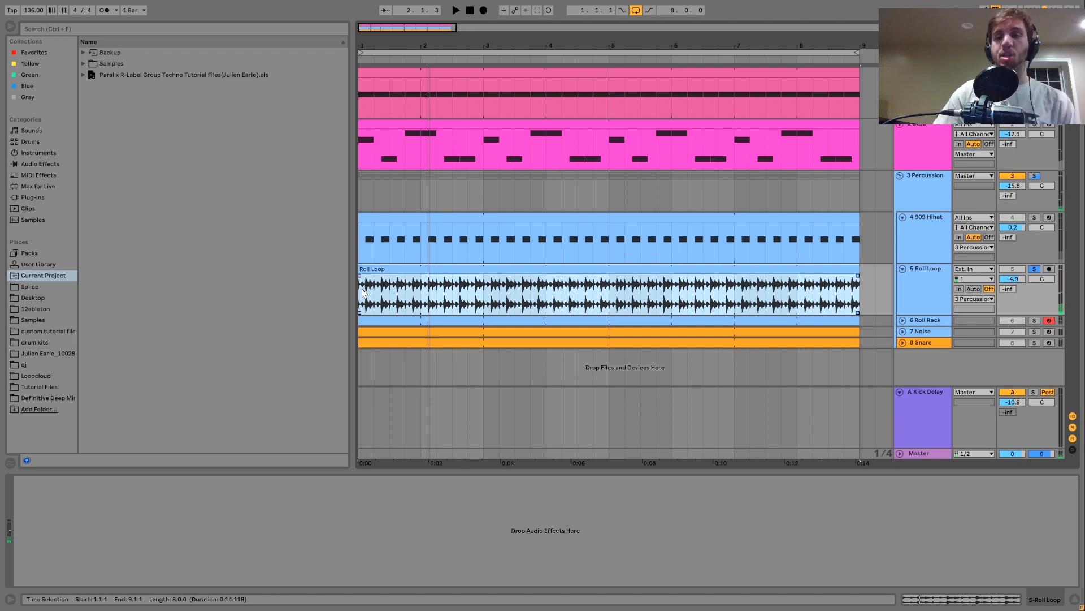
Resume playback, switch the solo from Roll Loop to the 6 Roll Rack track, and show its devices and unfolded lane.
key("space")
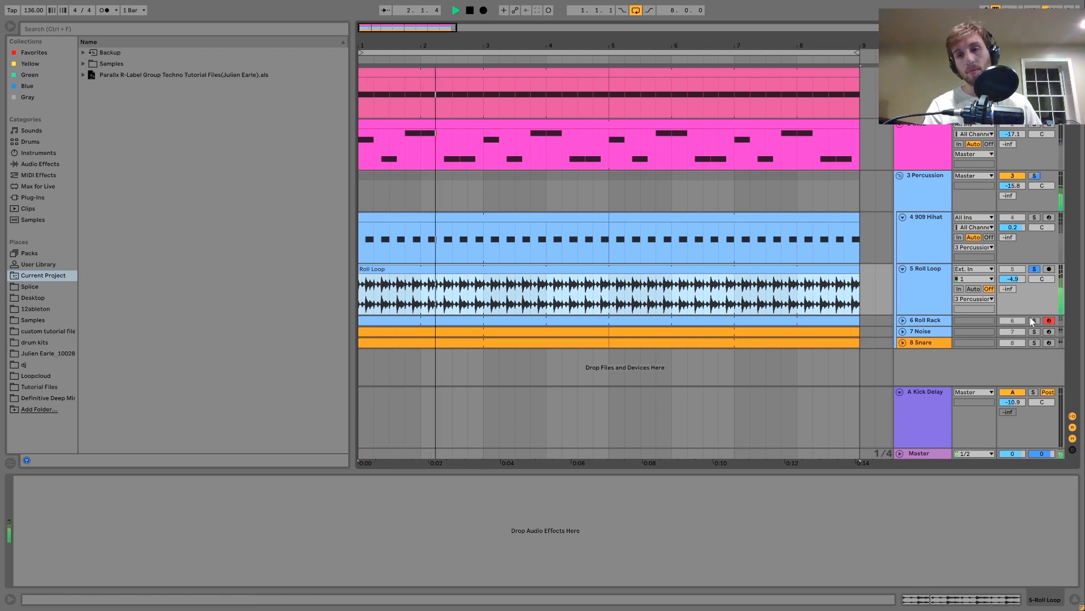
left_click(913, 321)
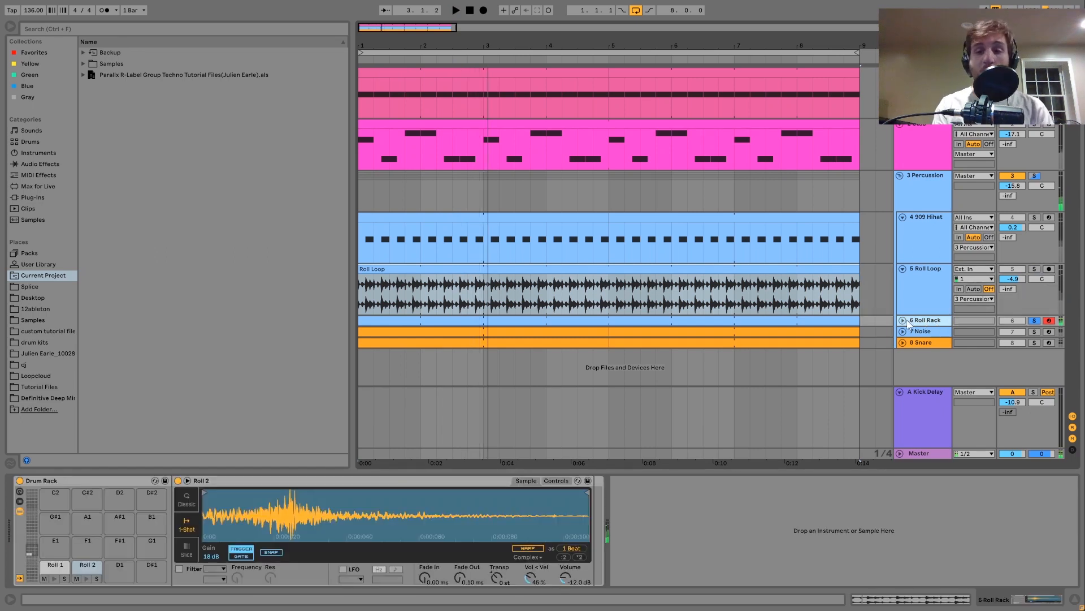
left_click(903, 320)
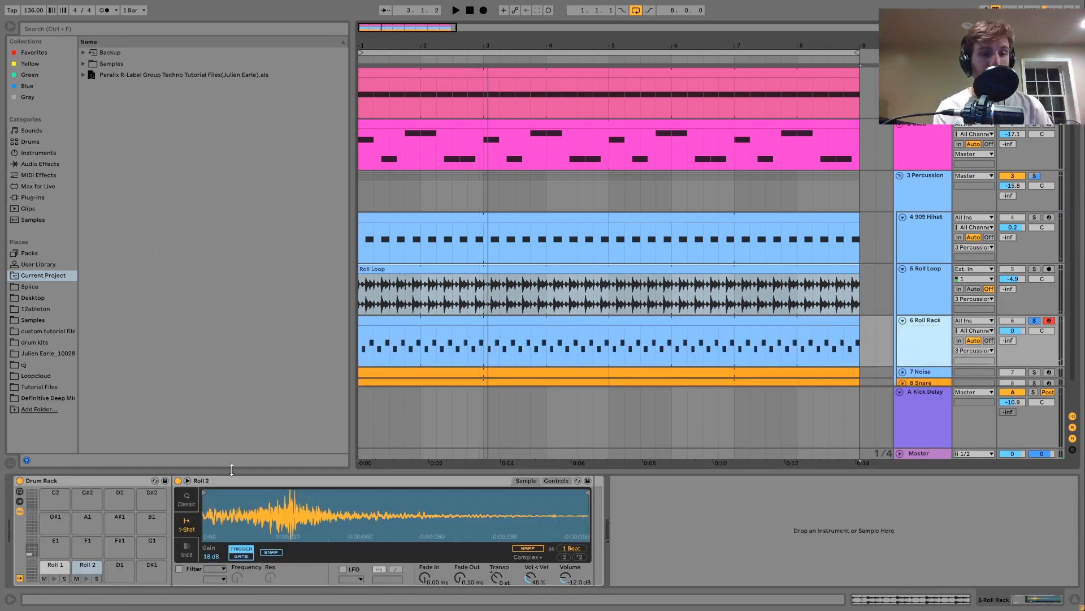
Play the soloed 6 Roll Rack, switch the solo to 5 Roll Loop, and audition both tracks soloed together.
key("space")
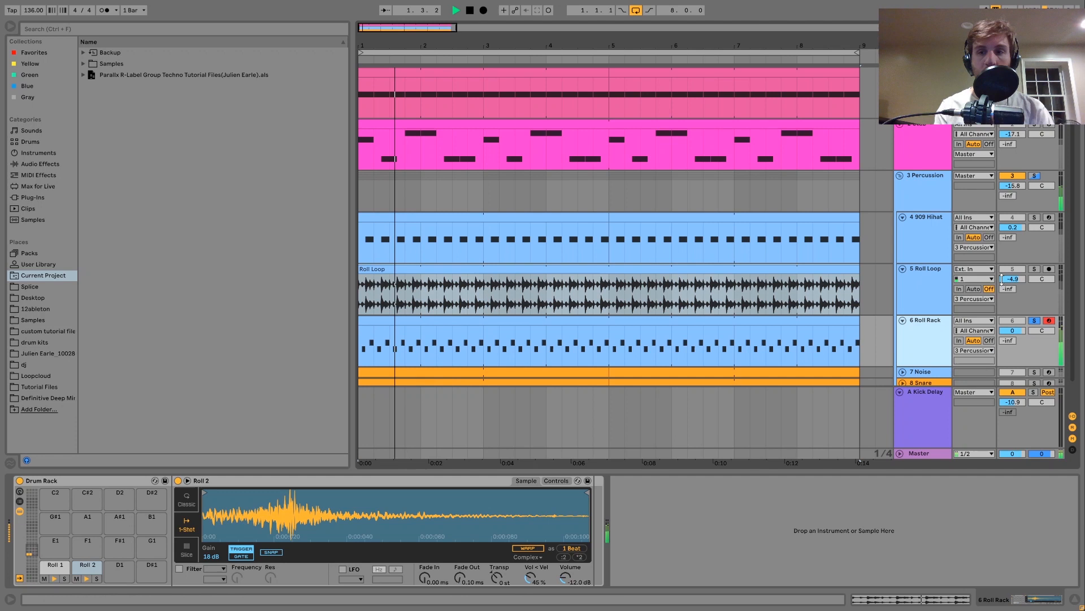
key("space")
left_click(1034, 270)
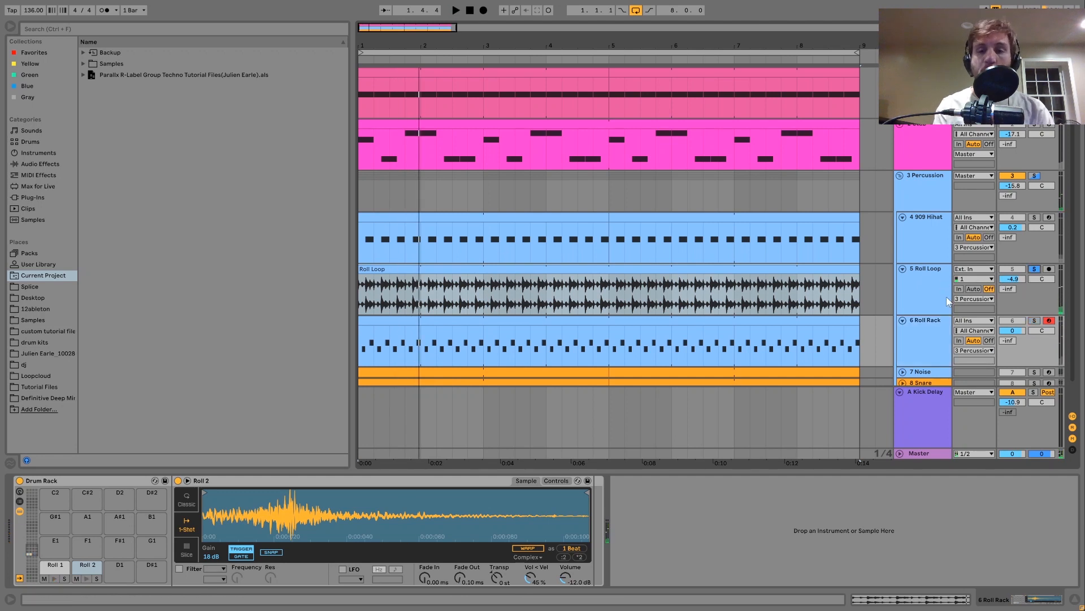
key("space")
left_click(1034, 321, "ctrl")
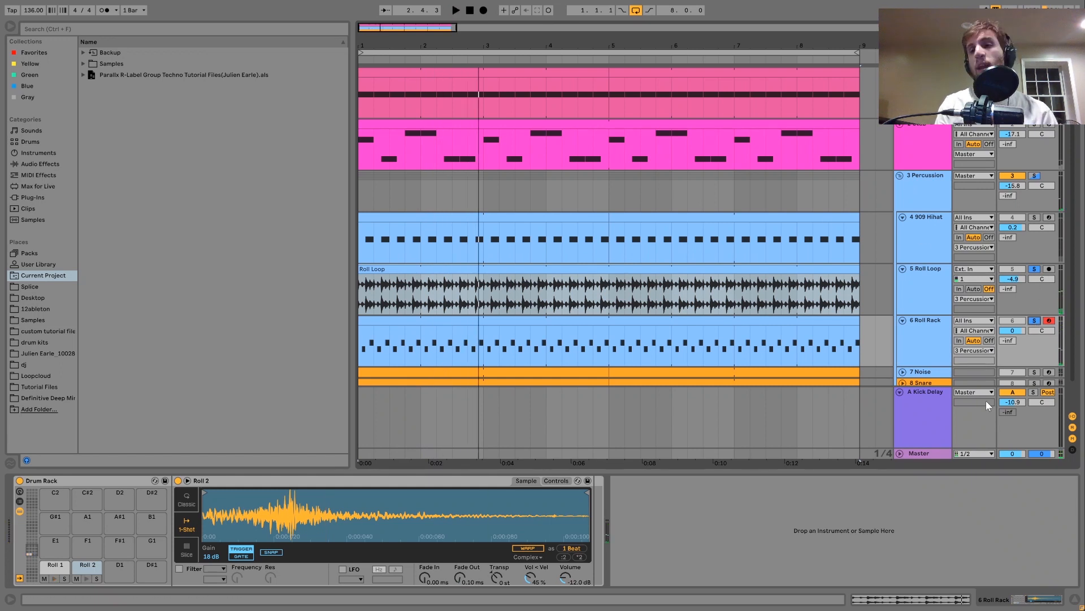
key("space")
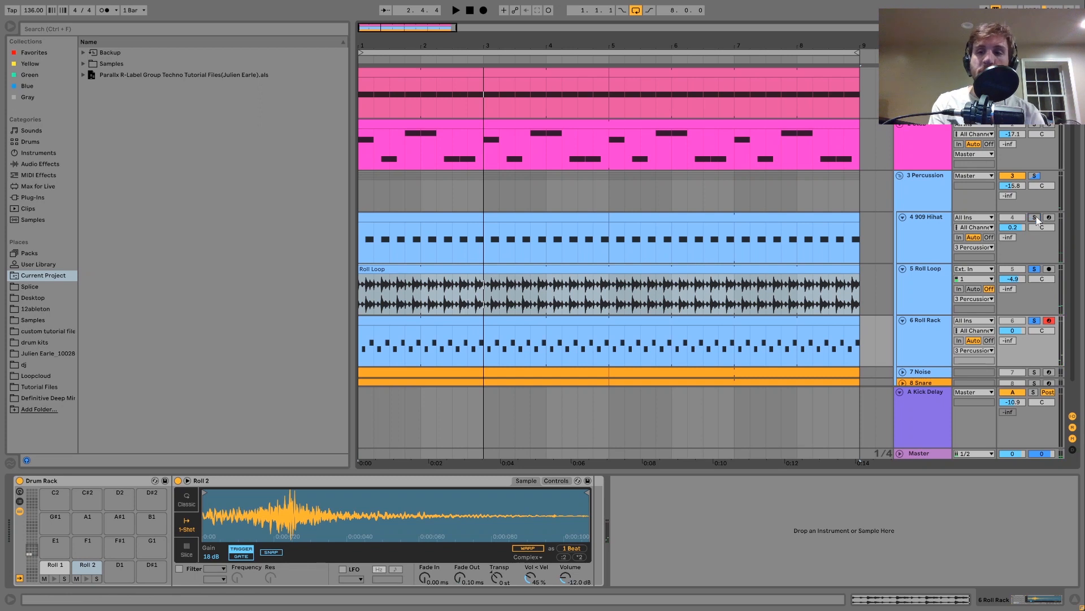
Solo only the 6 Roll Rack, play a short passage from the start, and select its track.
left_click(1036, 323)
key("space")
key("space")
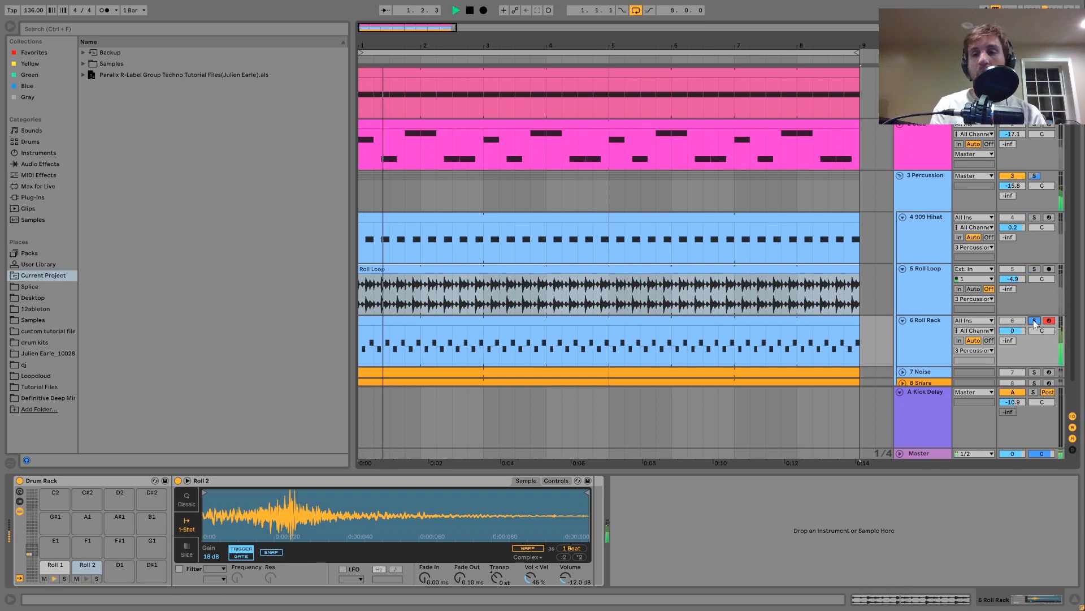
left_click(908, 337)
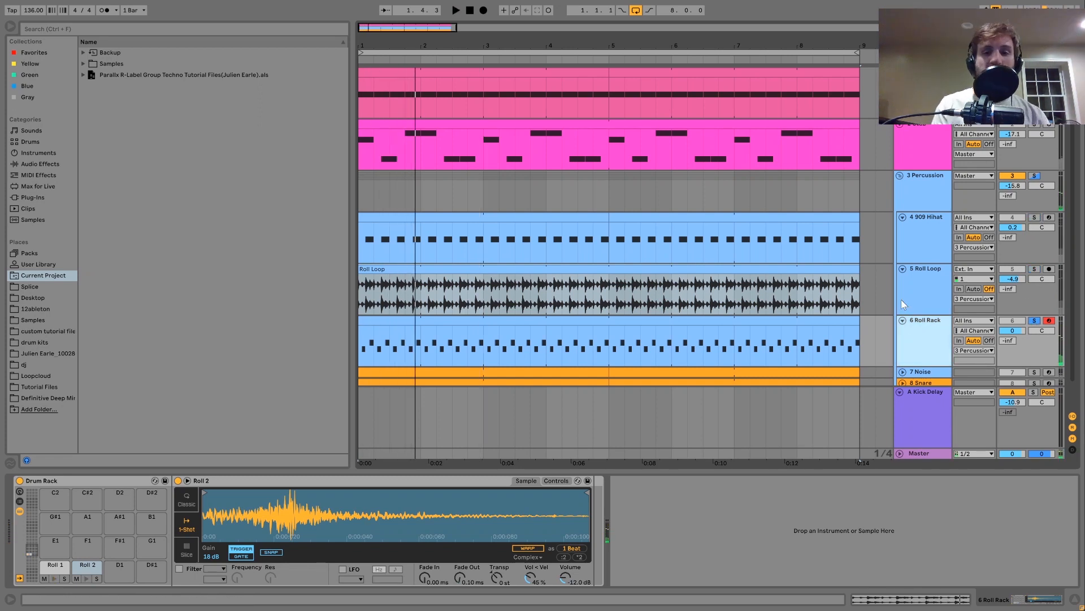
scroll(918, 358, "down", 1)
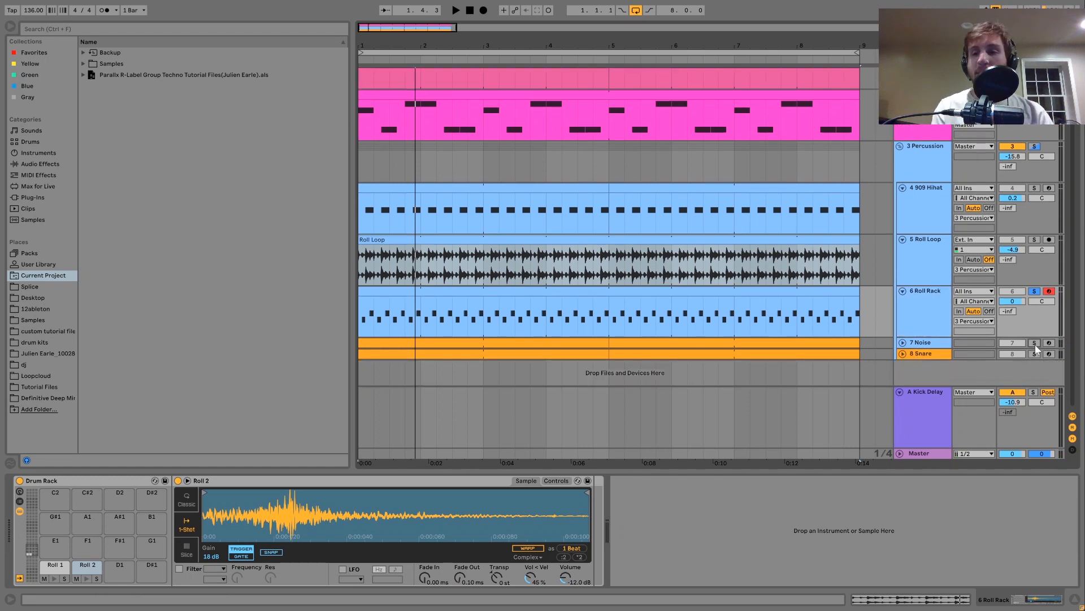
Play 7 Noise and 8 Snare soloed together, unfold both lanes, and show the Noise track's devices.
key("space")
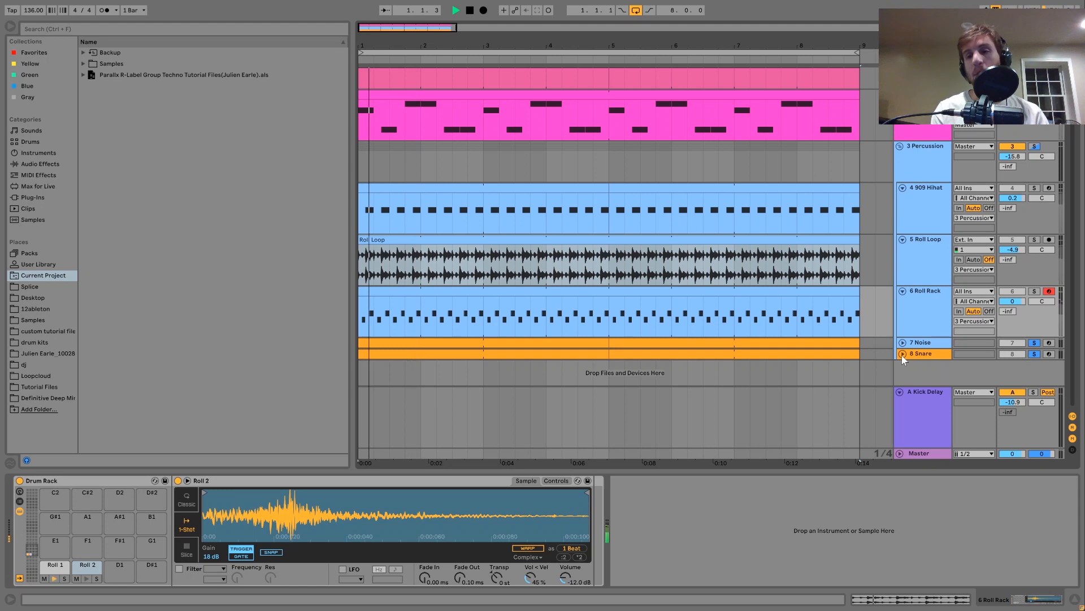
left_click(902, 342)
scroll(905, 331, "down", 3)
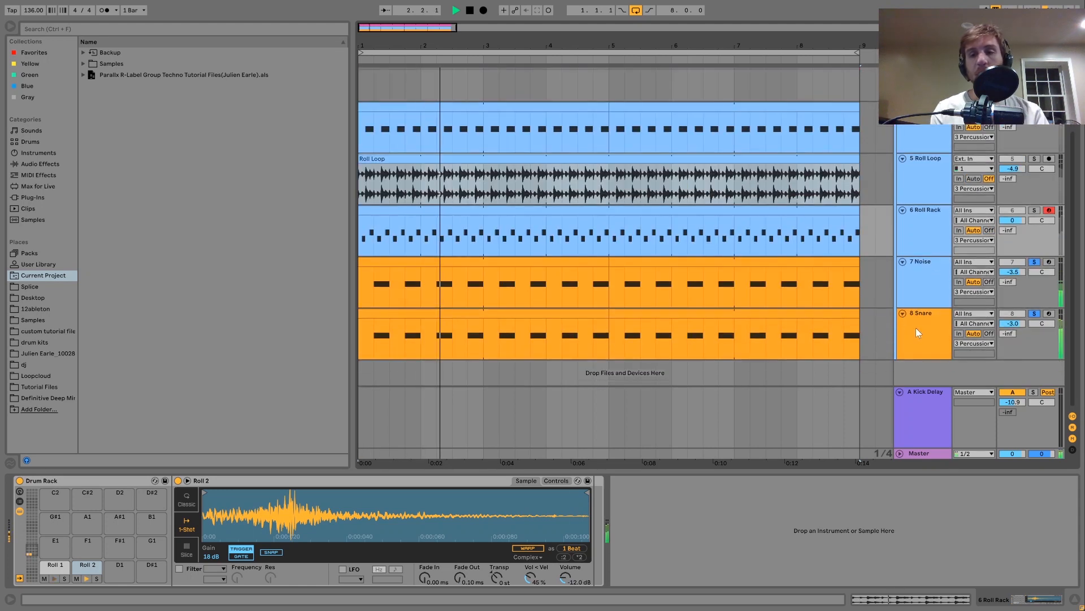
left_click(920, 288)
key("space")
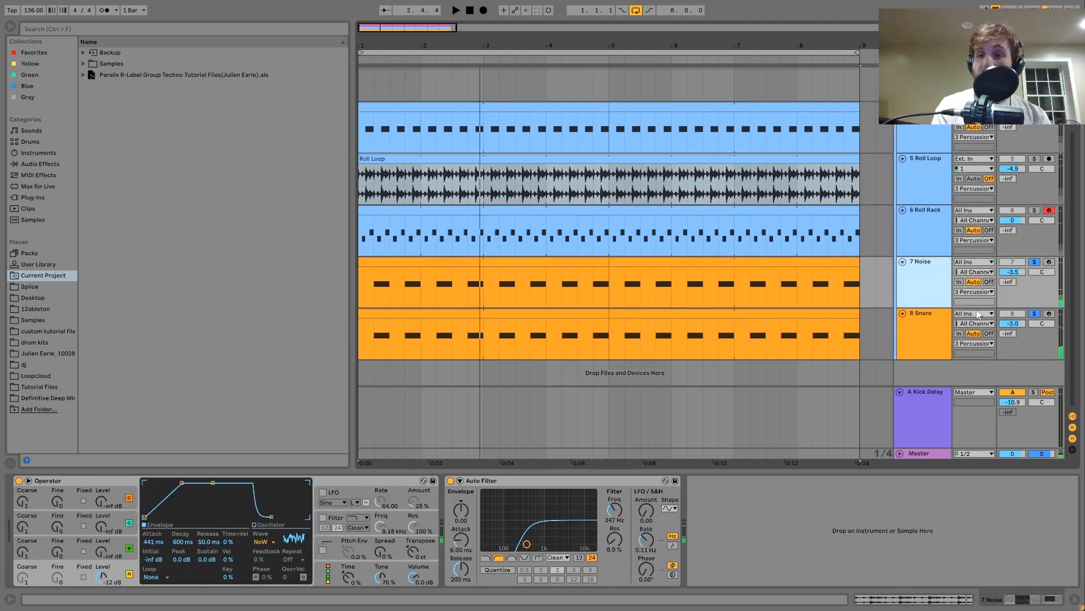
Audition the 8 Snare alone with its devices shown, and switch the solo and device view to 7 Noise.
left_click(1034, 262)
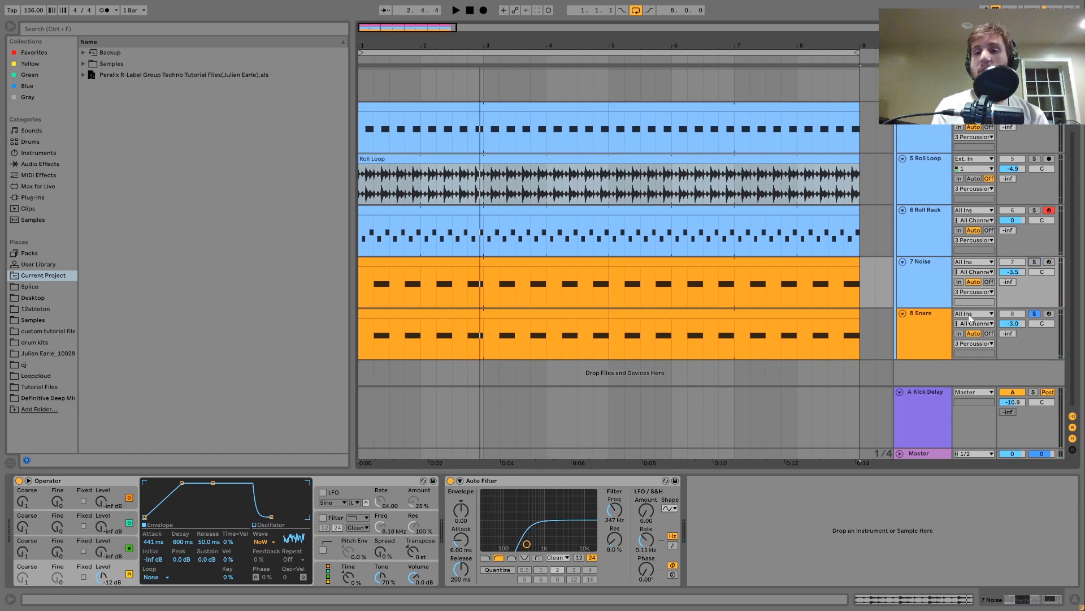
left_click(923, 334)
key("space")
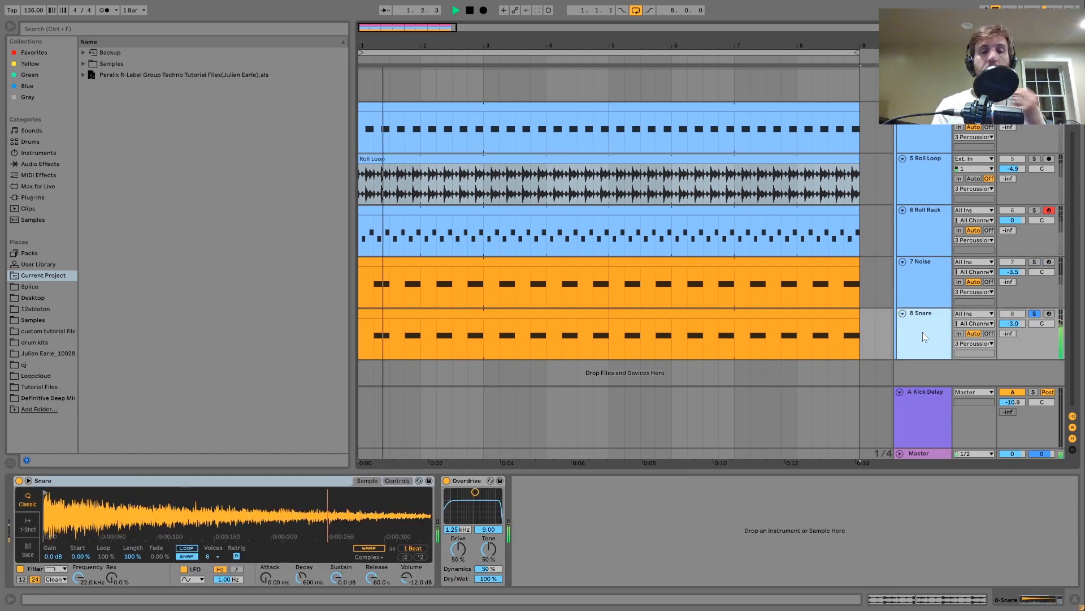
left_click(1034, 263)
left_click(928, 286)
key("space")
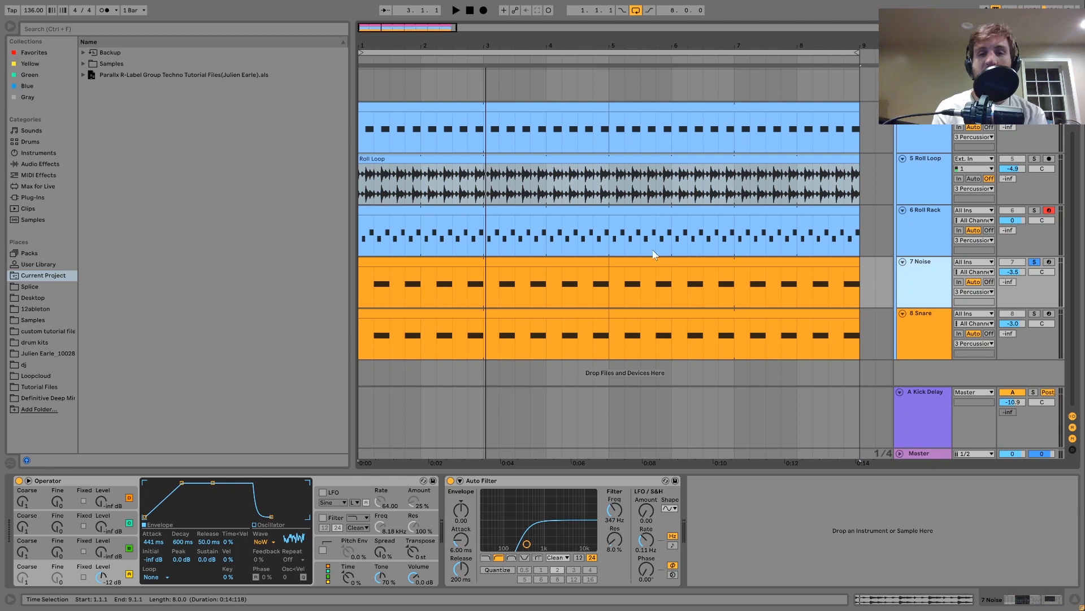
Solo the Snare together with the Noise for short passages, and unsolo both to hear them in the full mix.
left_click(1035, 315)
key("space")
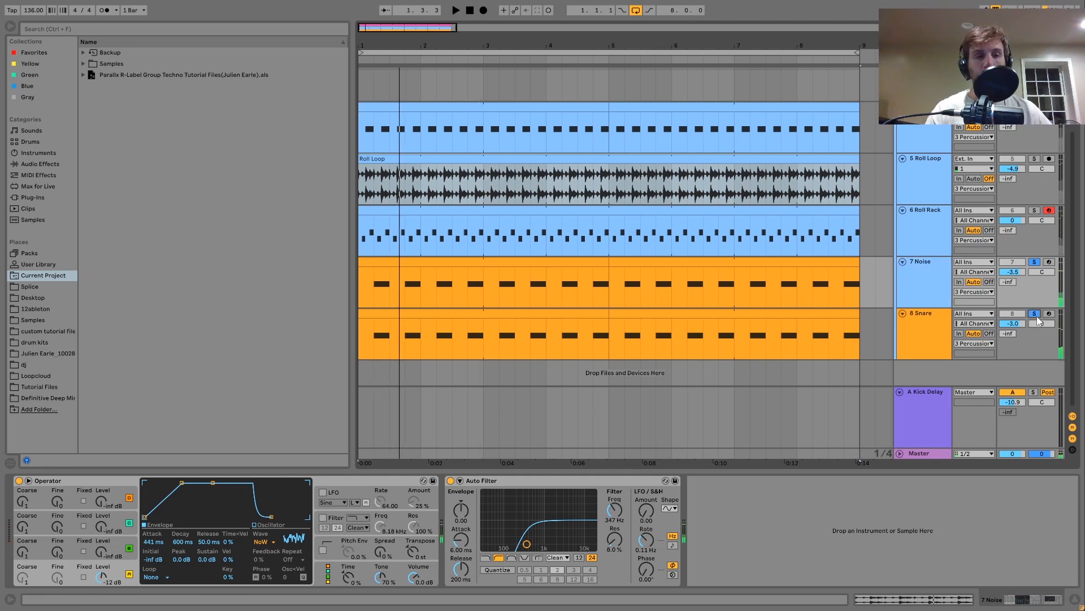
key("space")
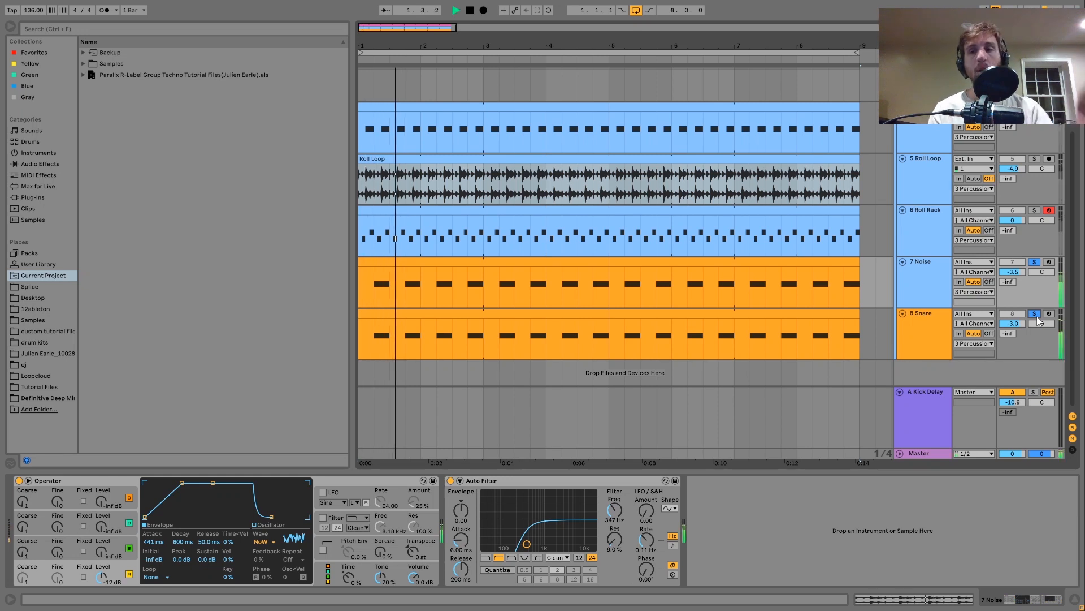
key("space")
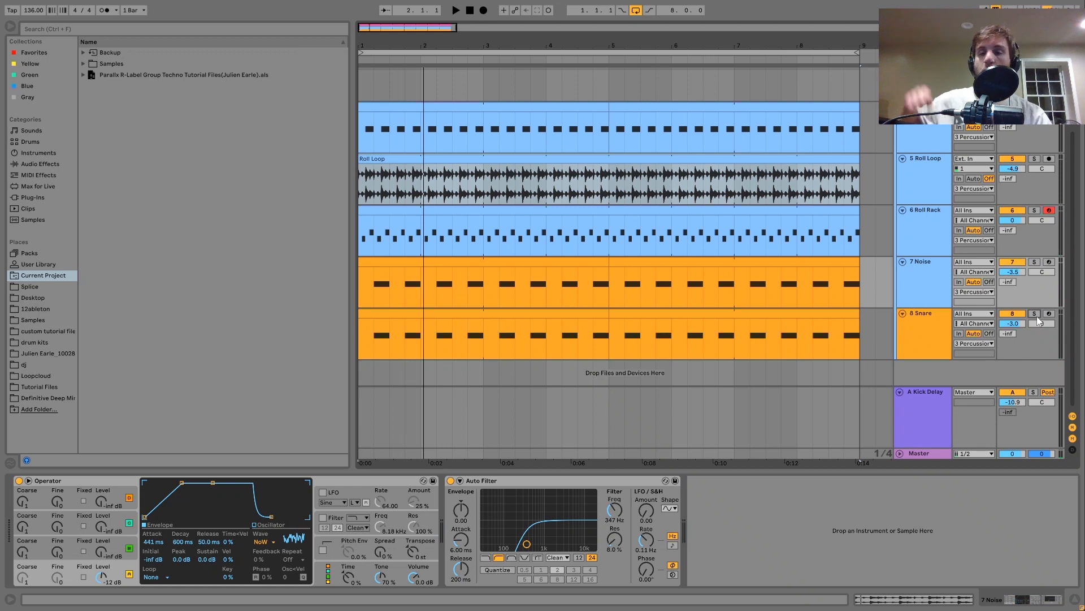
key("space")
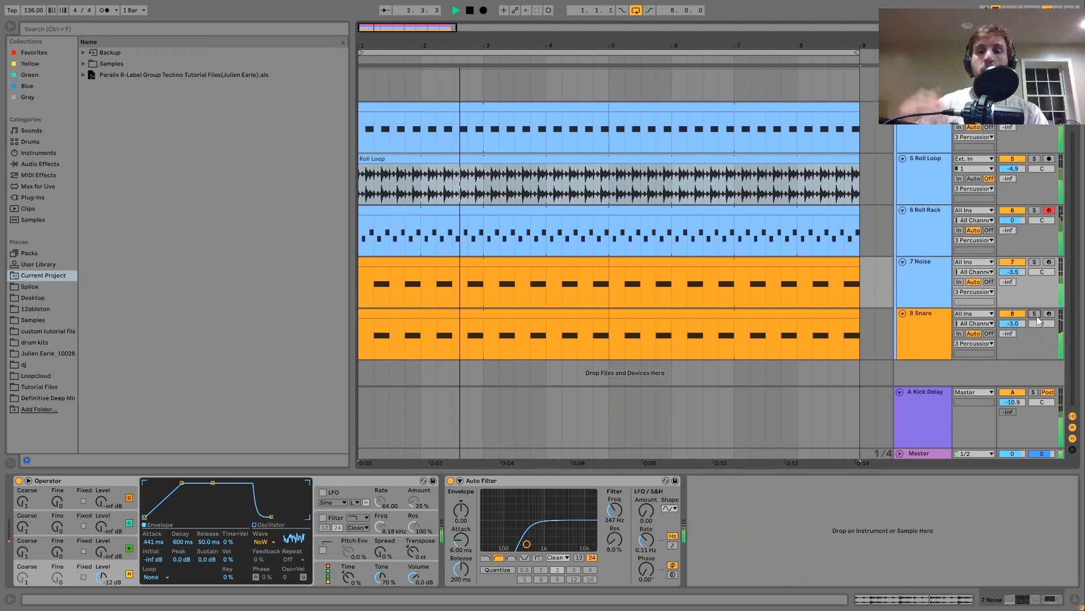
key("space")
Solo the 8 Snare, show its devices, and compare its sound with Overdrive bypassed and re-enabled.
left_click(1035, 314)
left_click(904, 341)
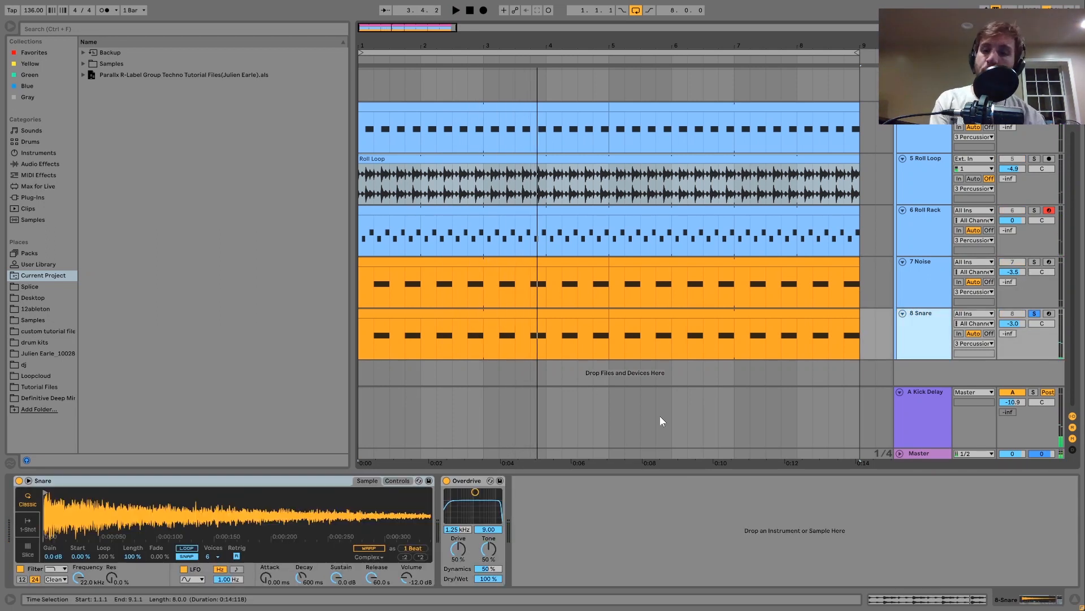
left_click(449, 480)
key("space")
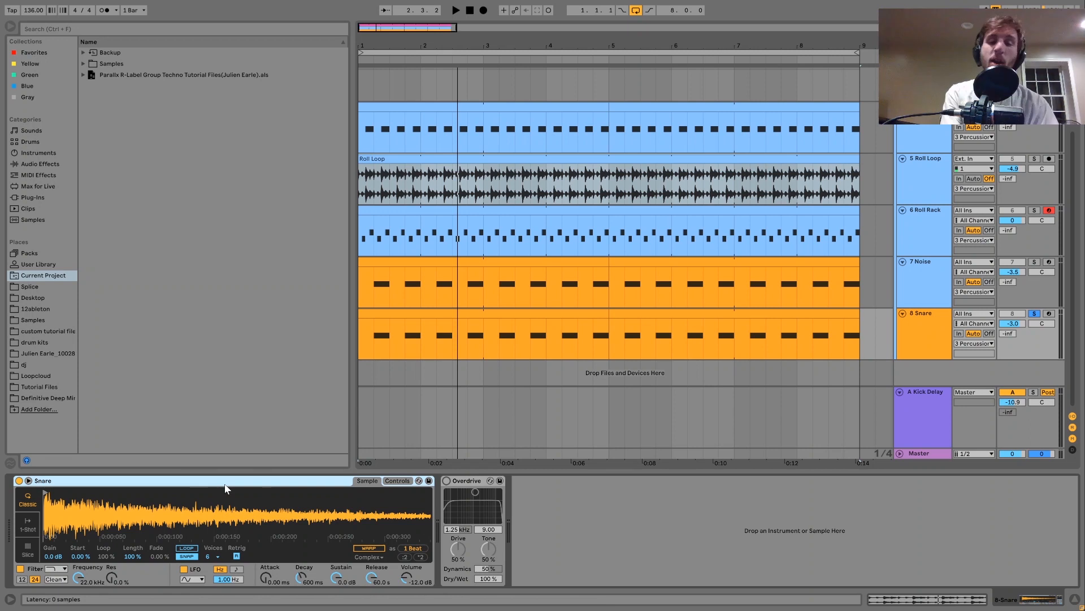
key("space")
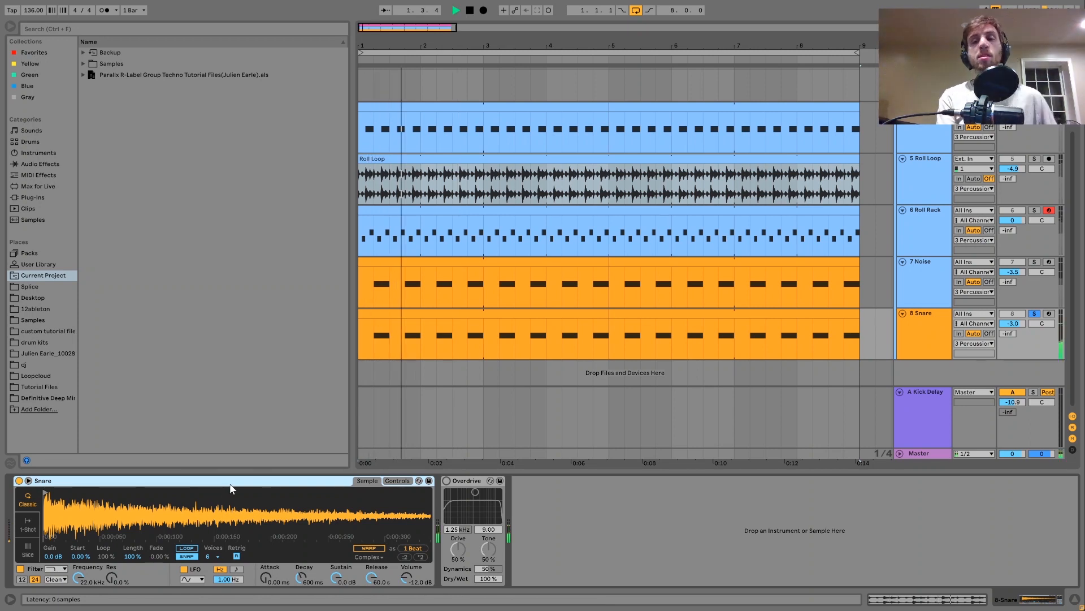
left_click(447, 481)
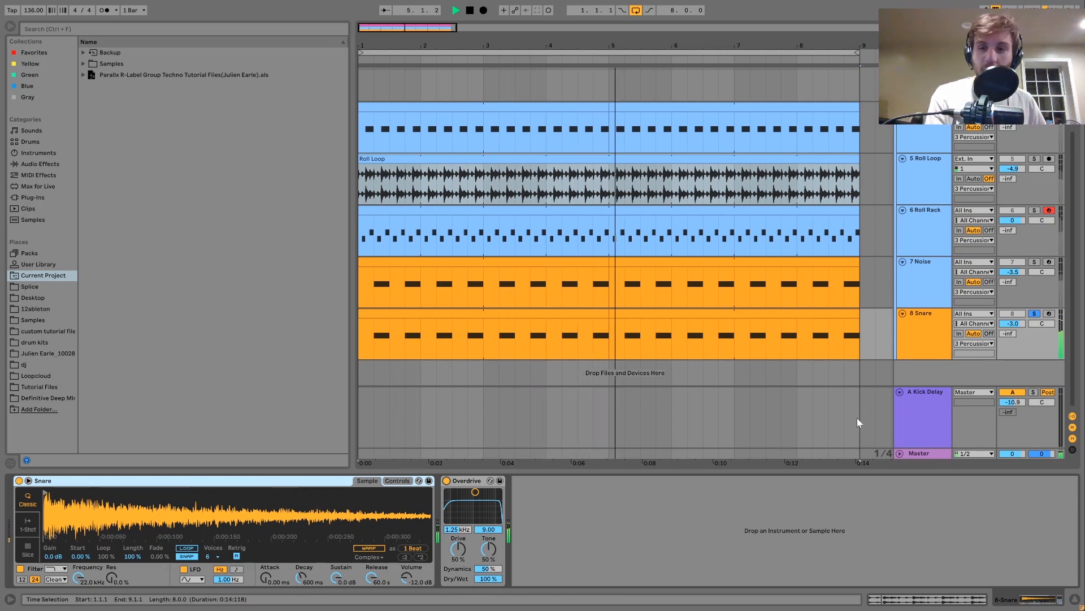
Unsolo the 8 Snare to hear it in the full mix, and stop playback.
left_click(1028, 313)
left_click(1033, 313)
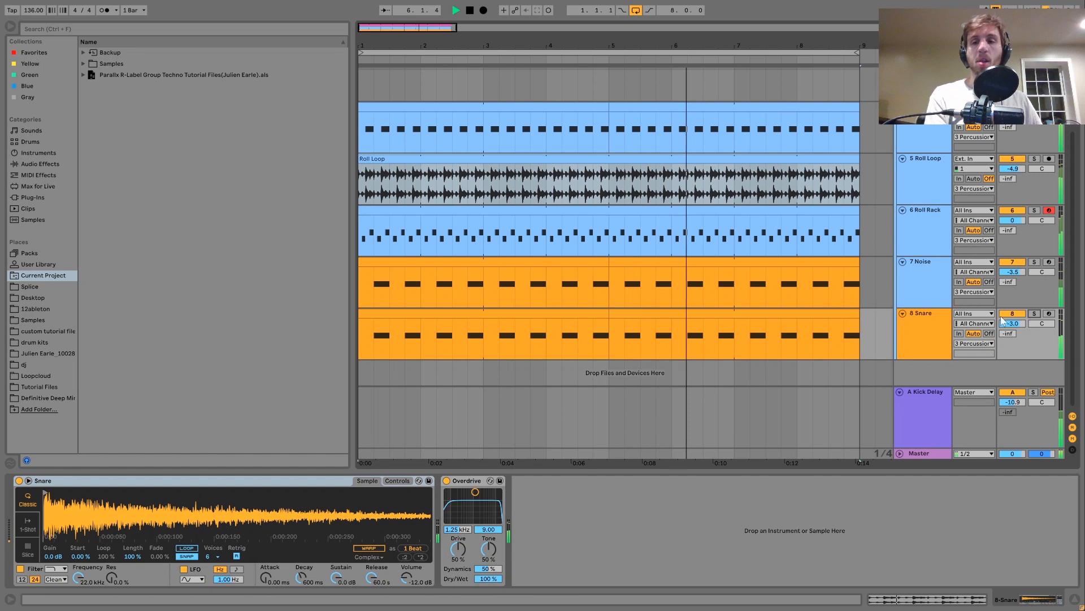
key("space")
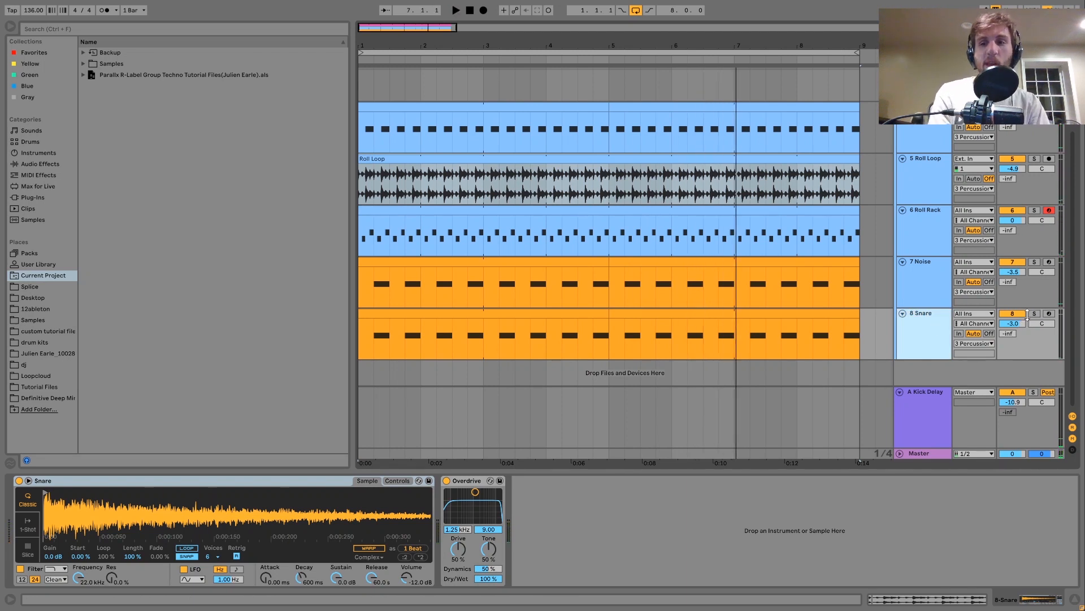
Solo the 4 909 Hihat and play short passages of it from the start.
scroll(1029, 316, "up", 3)
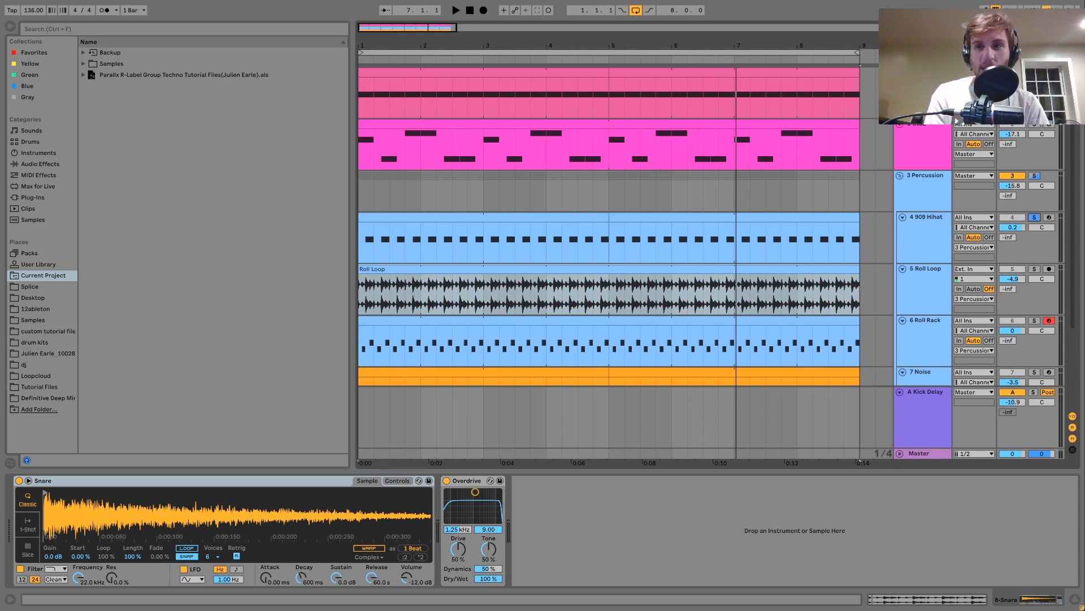
key("space")
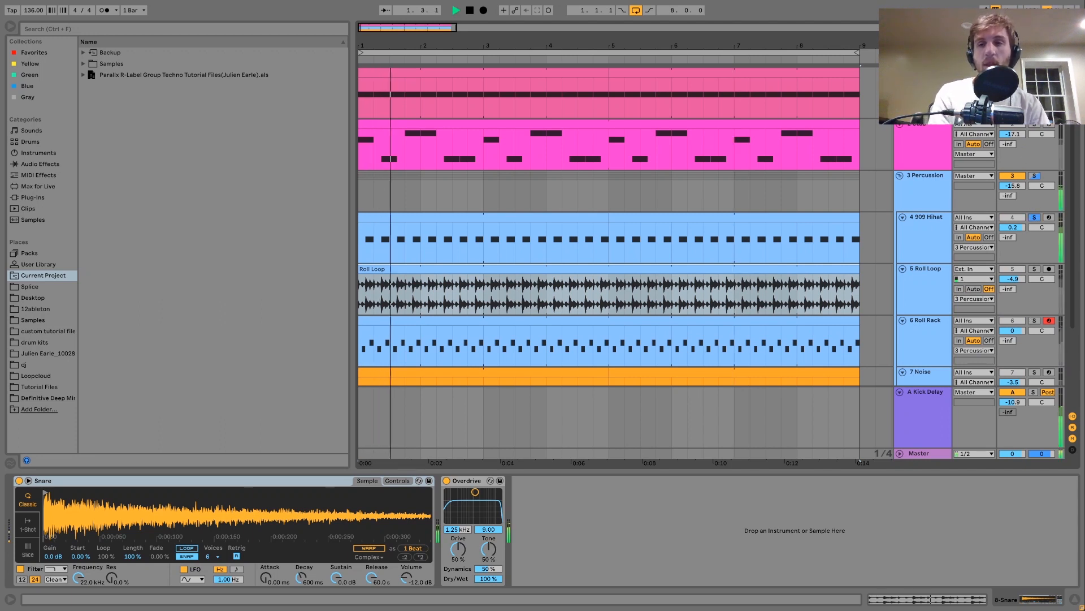
key("space")
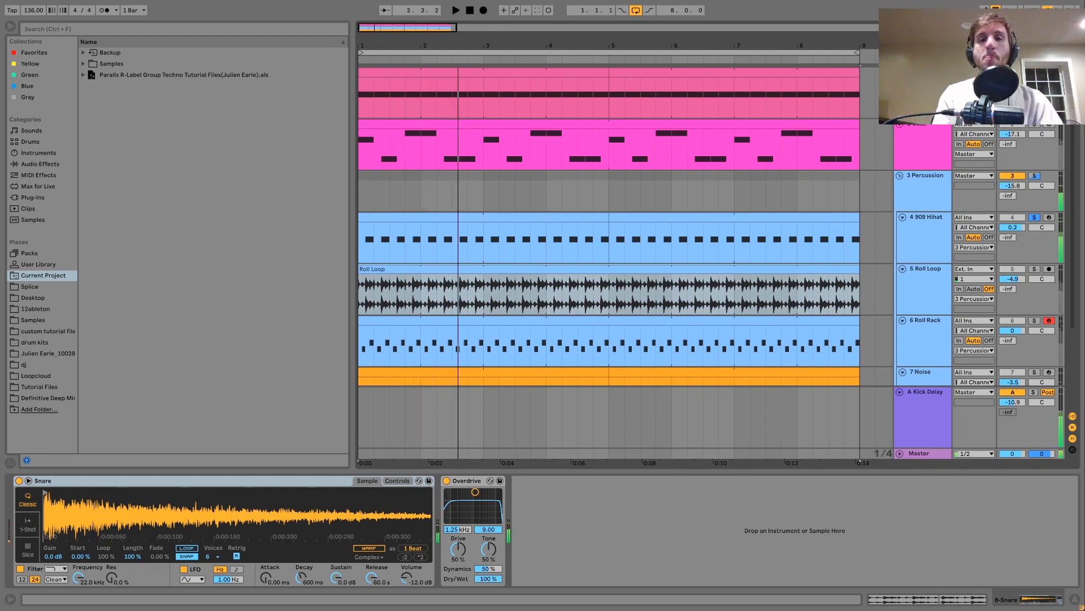
key("space")
key("space")
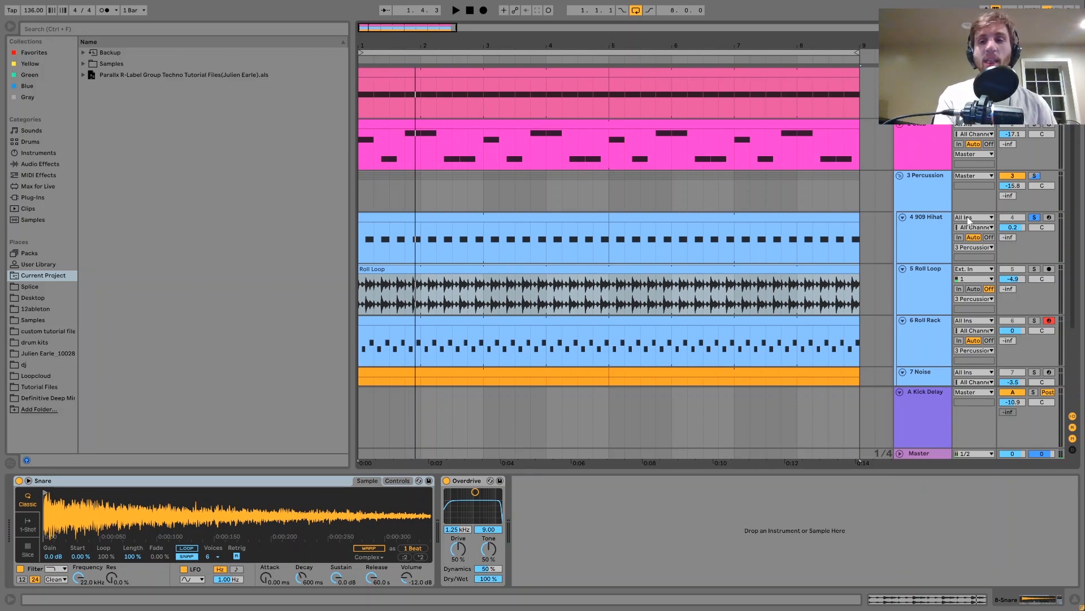
Resume playback, unsolo the 909 Hihat to hear it in the full mix, and stop.
key("space")
left_click(1034, 218)
scroll(1036, 217, "down", 4)
key("space")
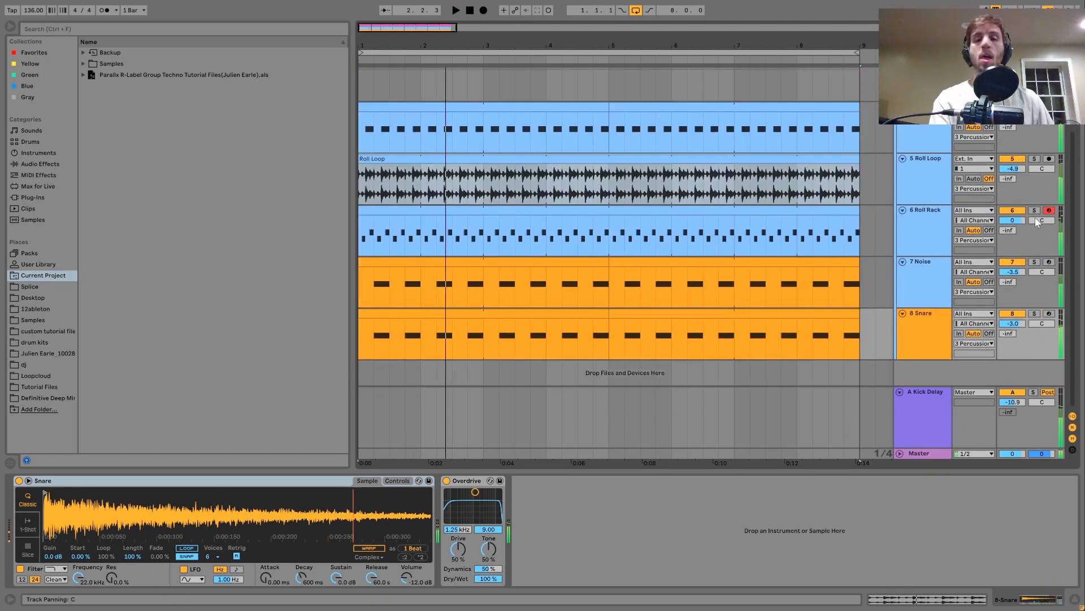
Select the 3 Percussion group and compare the mix with its Drum Buss bypassed and re-enabled.
scroll(1036, 218, "up", 2)
left_click(914, 127)
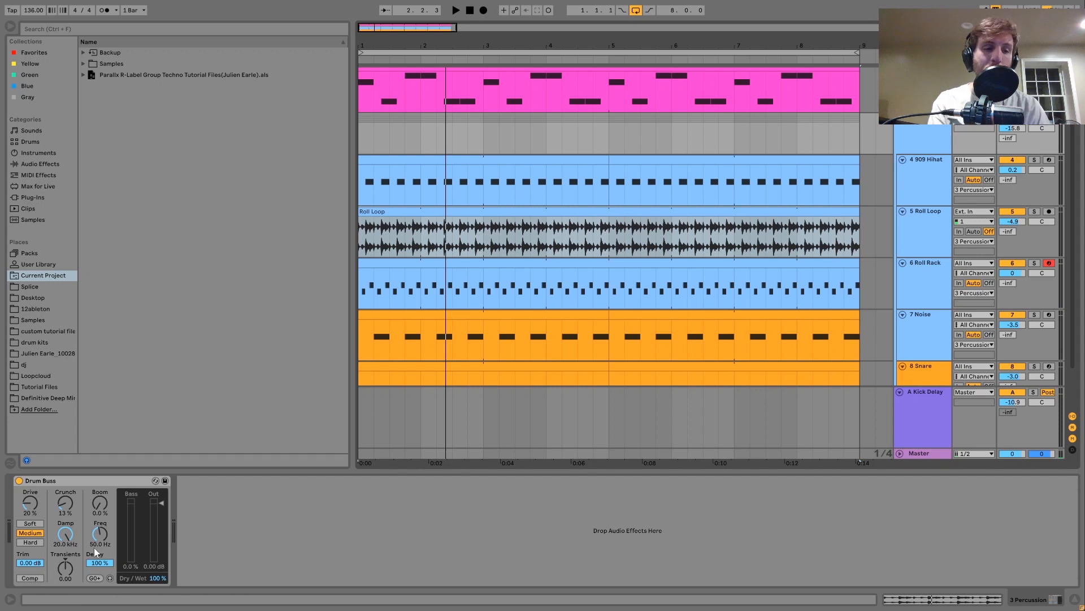
left_click(19, 480)
key("space")
left_click(21, 481)
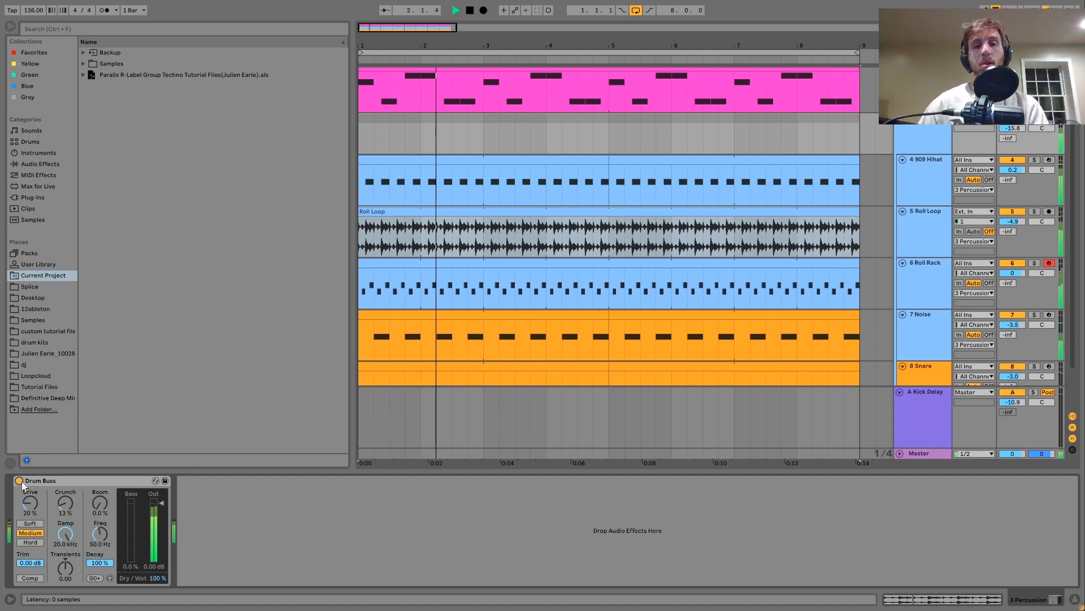
key("space")
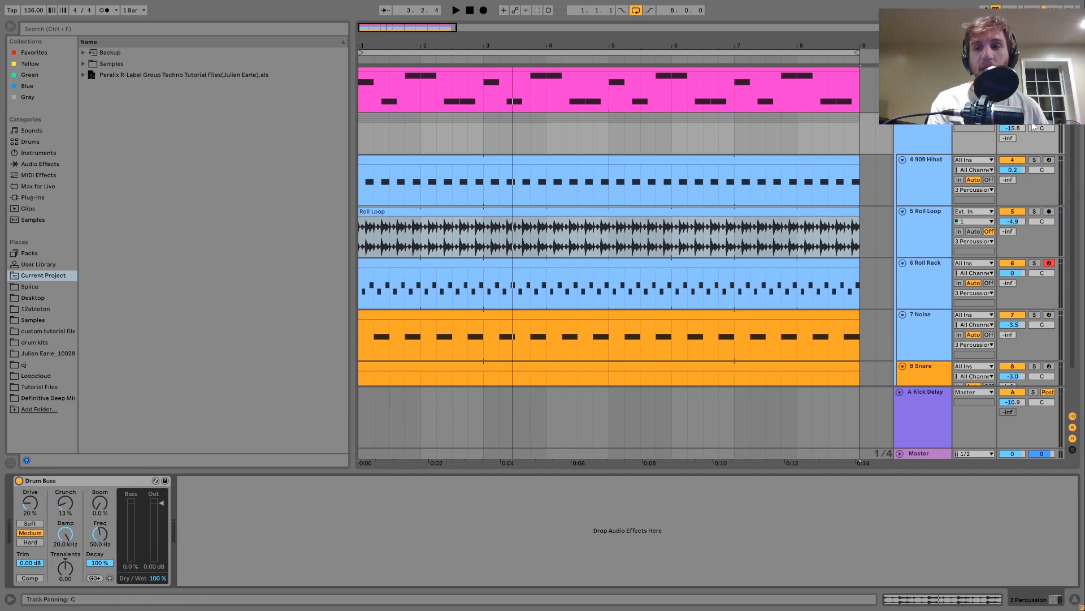
Play the full mix with all tracks unsoloed, stop it, and return the playhead to the song start.
key("space")
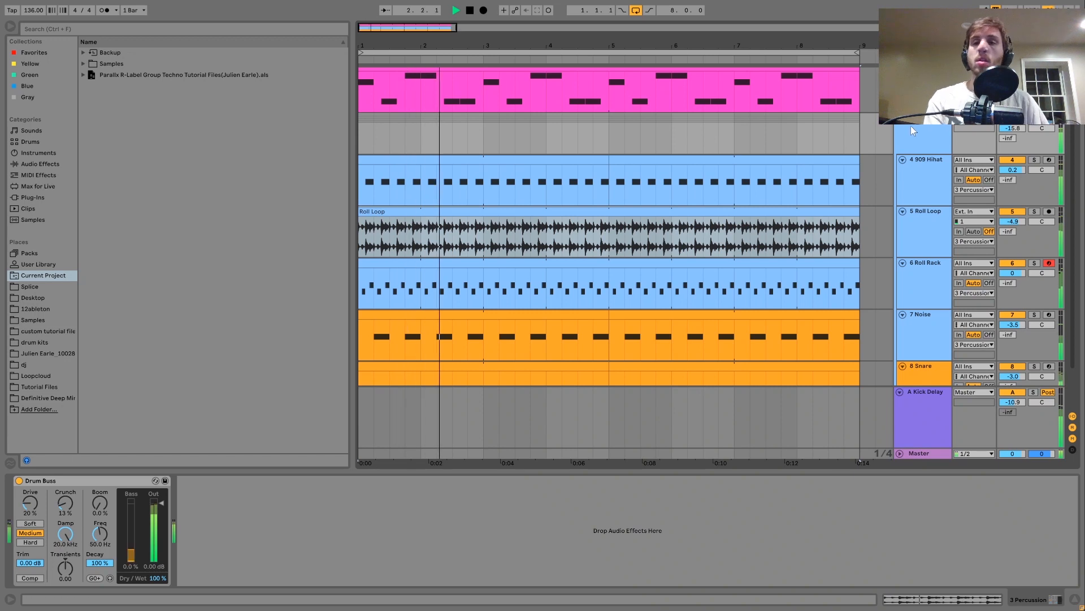
scroll(917, 133, "up", 3)
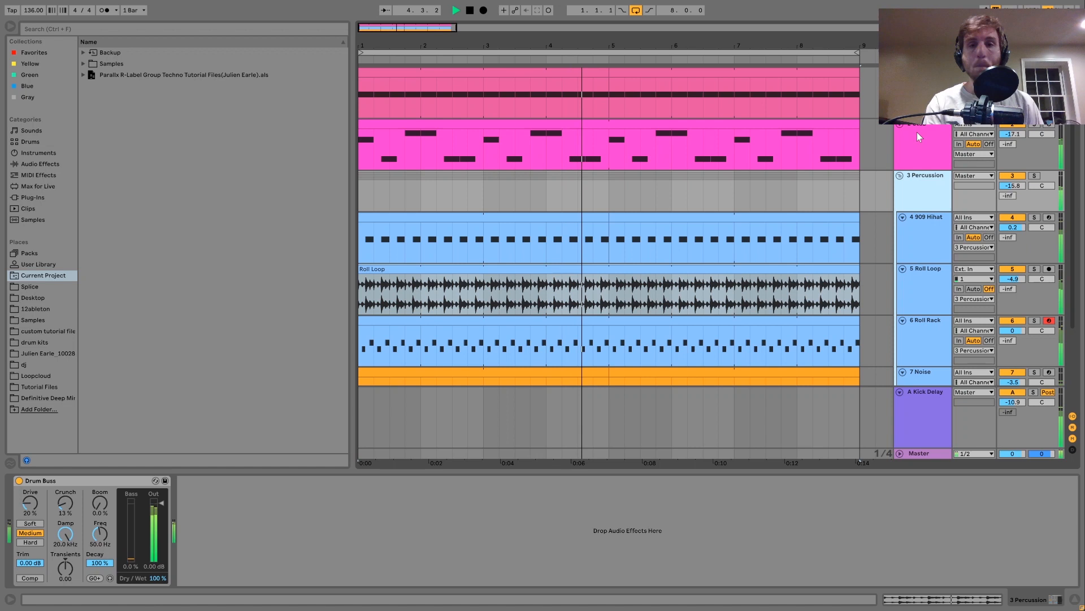
key("space")
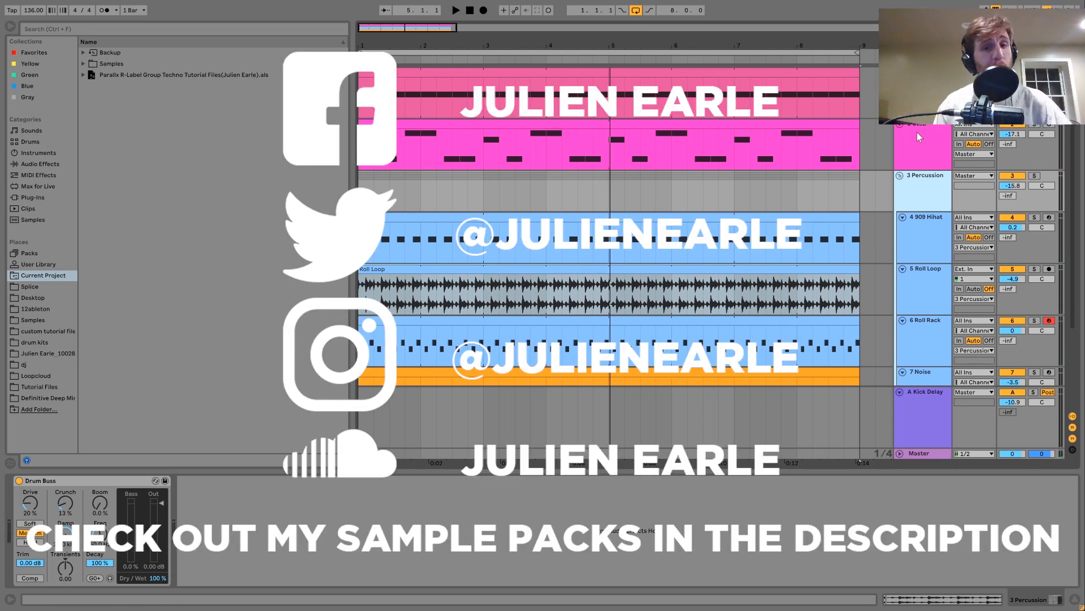
left_click(469, 11)
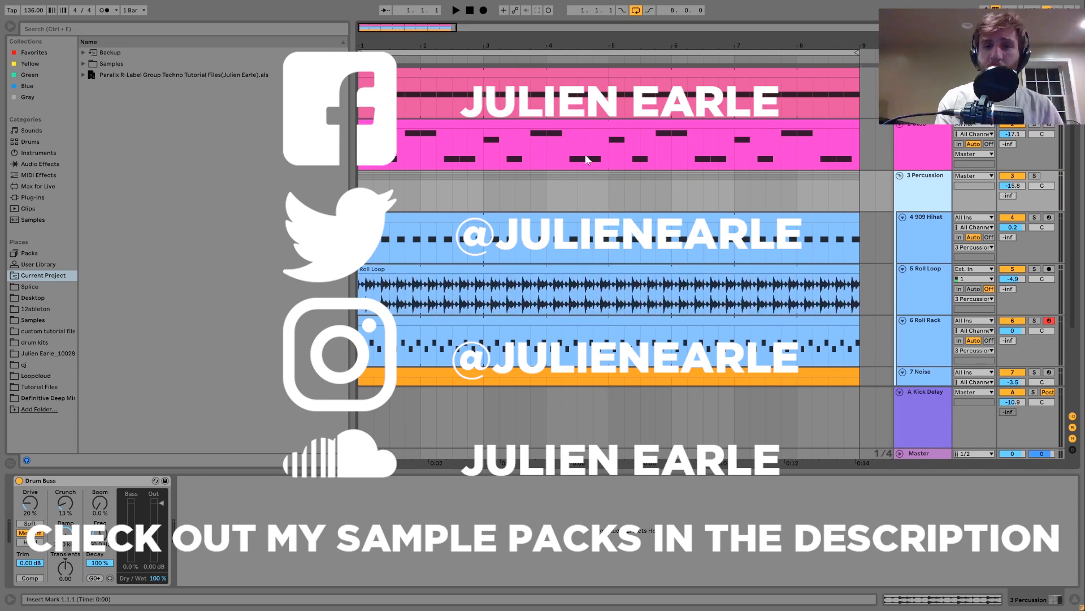
scroll(638, 242, "down", 3)
scroll(638, 242, "up", 3)
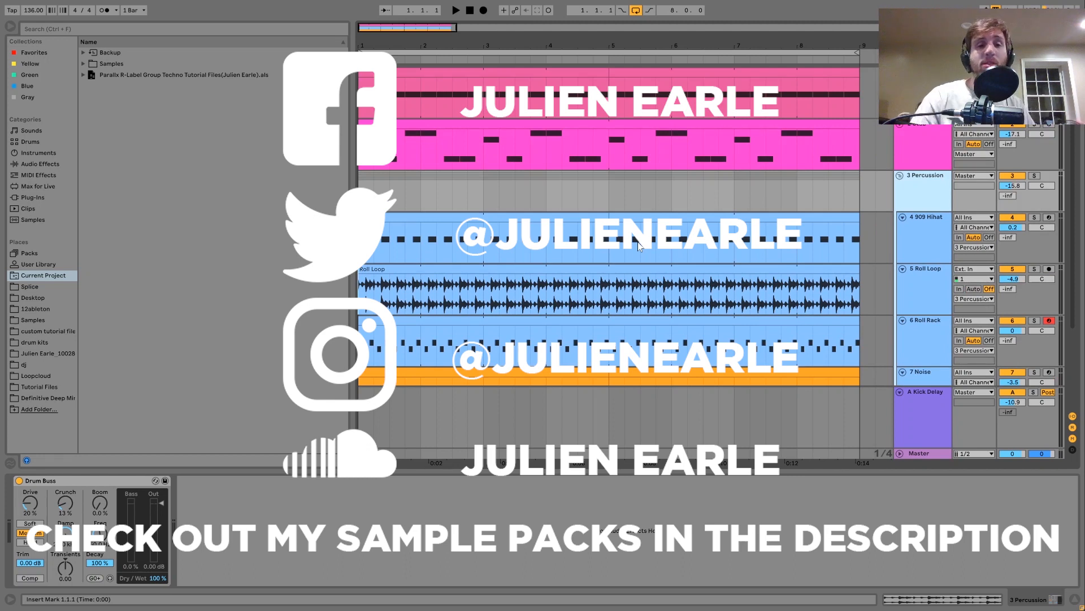
scroll(638, 241, "down", 3)
scroll(637, 242, "up", 3)
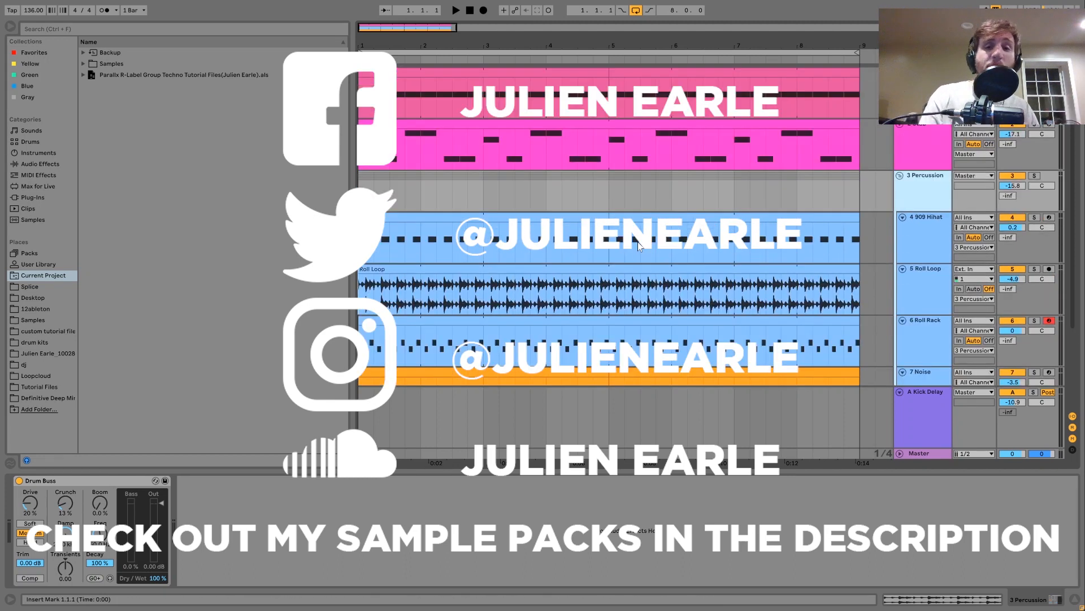